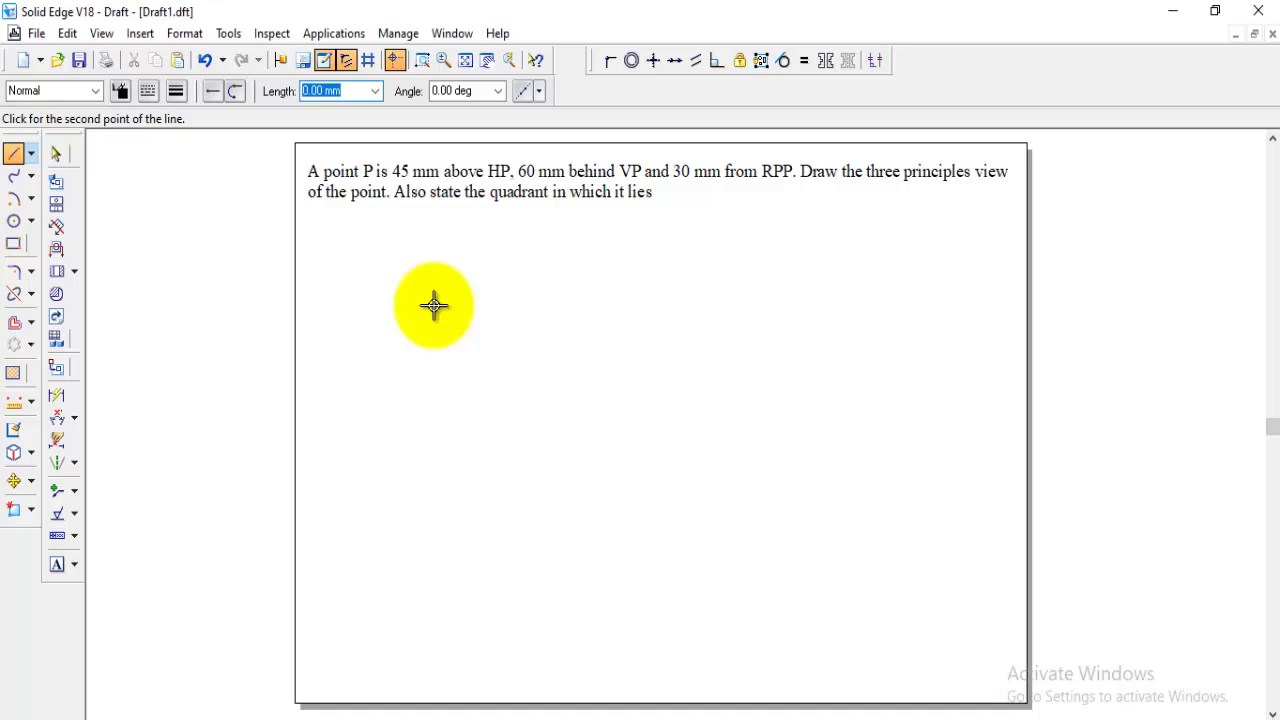
# - Paste the 'The point P is lies in II Quadrant' answer note onto the sheet
pyautogui.press('Escape')
pyautogui.click(56, 150)
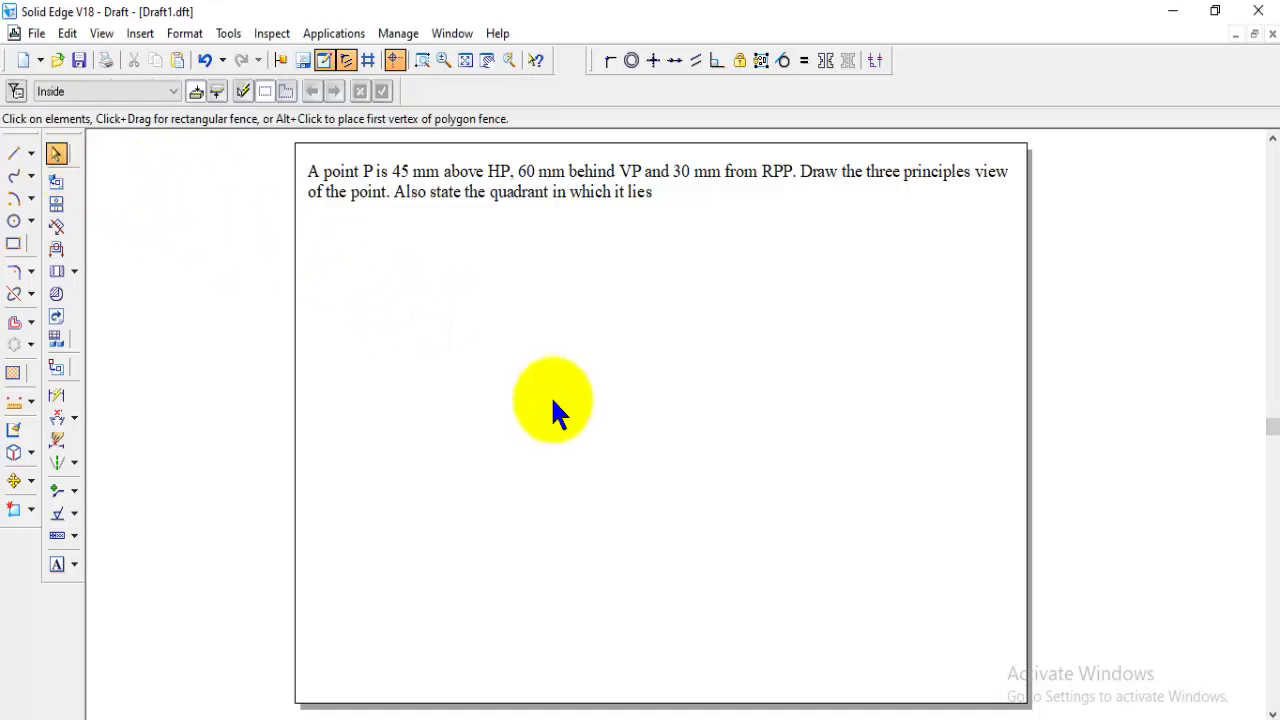
pyautogui.write('The point P is lies in II Quadrant')
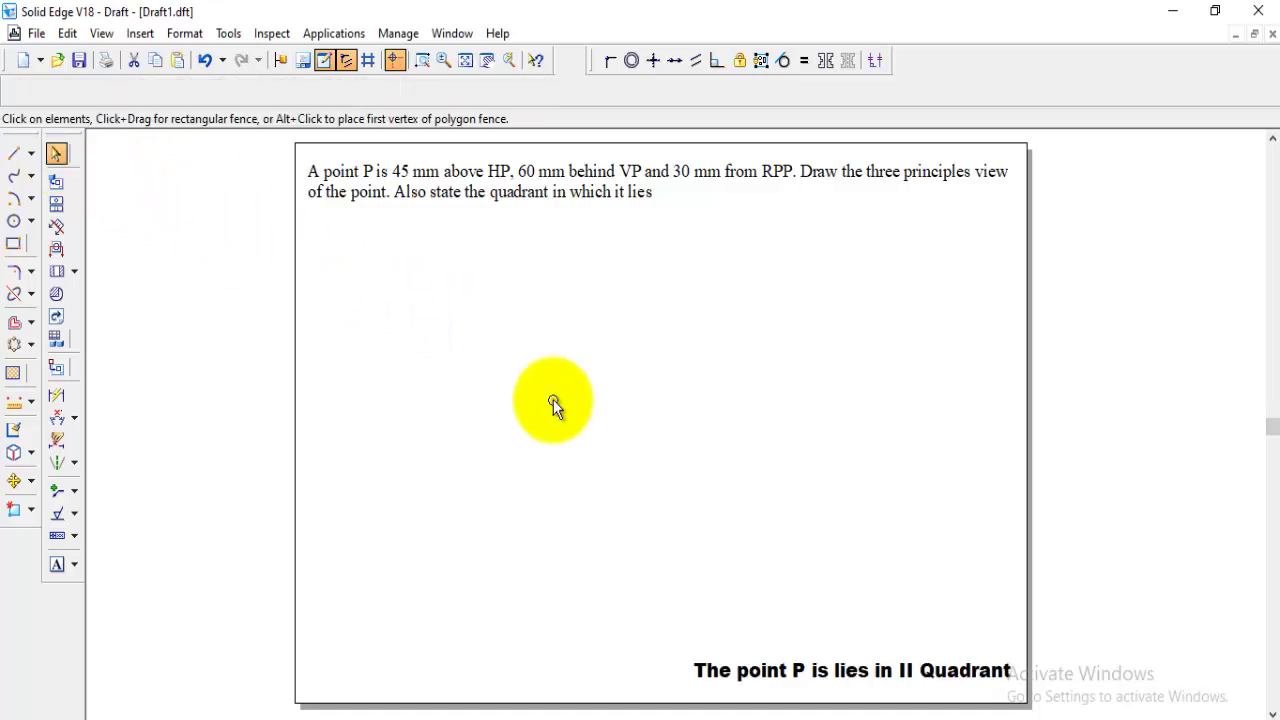
pyautogui.click(945, 685)
# - Draw the horizontal XY line across the sheet and start its labels at the left end
pyautogui.click(13, 153)
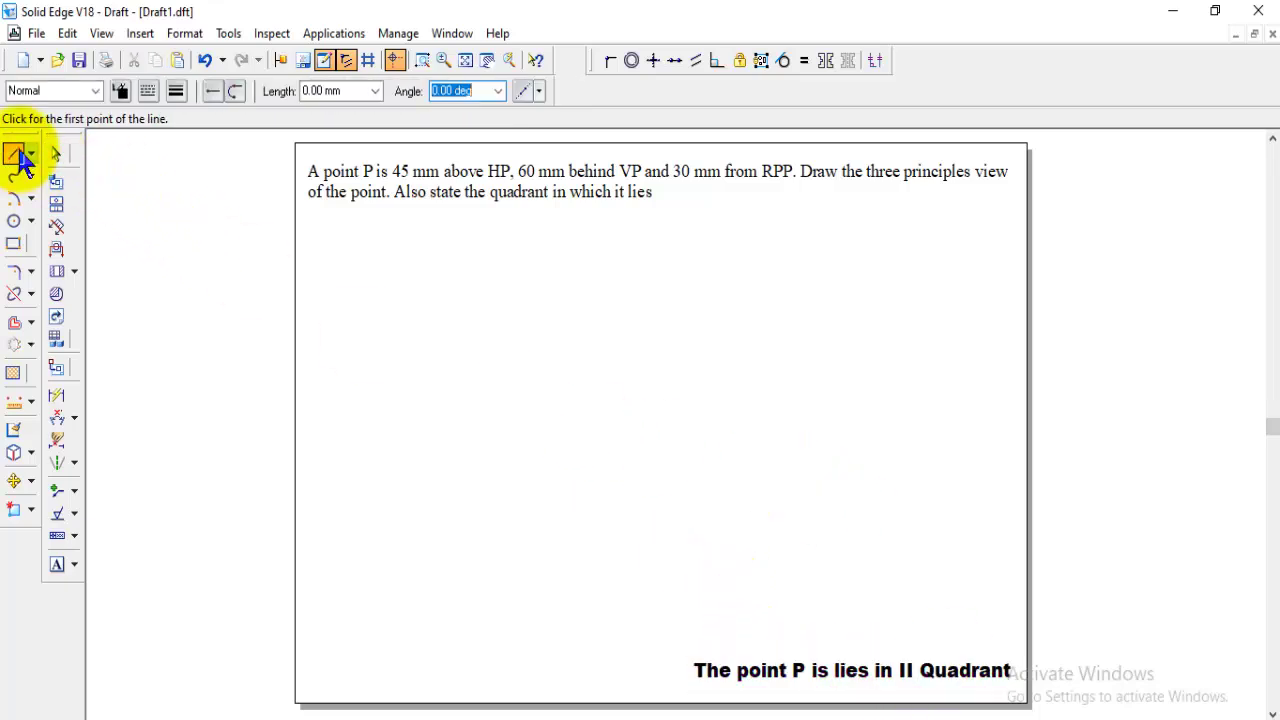
pyautogui.click(355, 422)
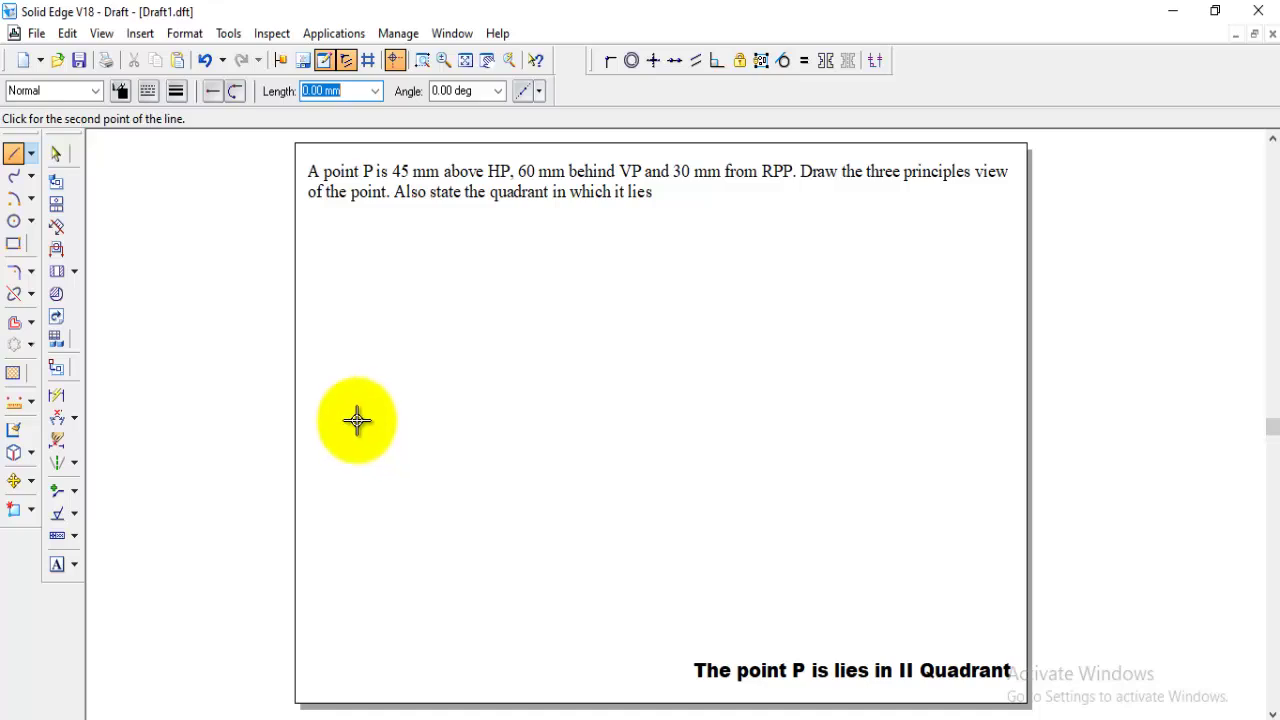
pyautogui.click(1000, 422)
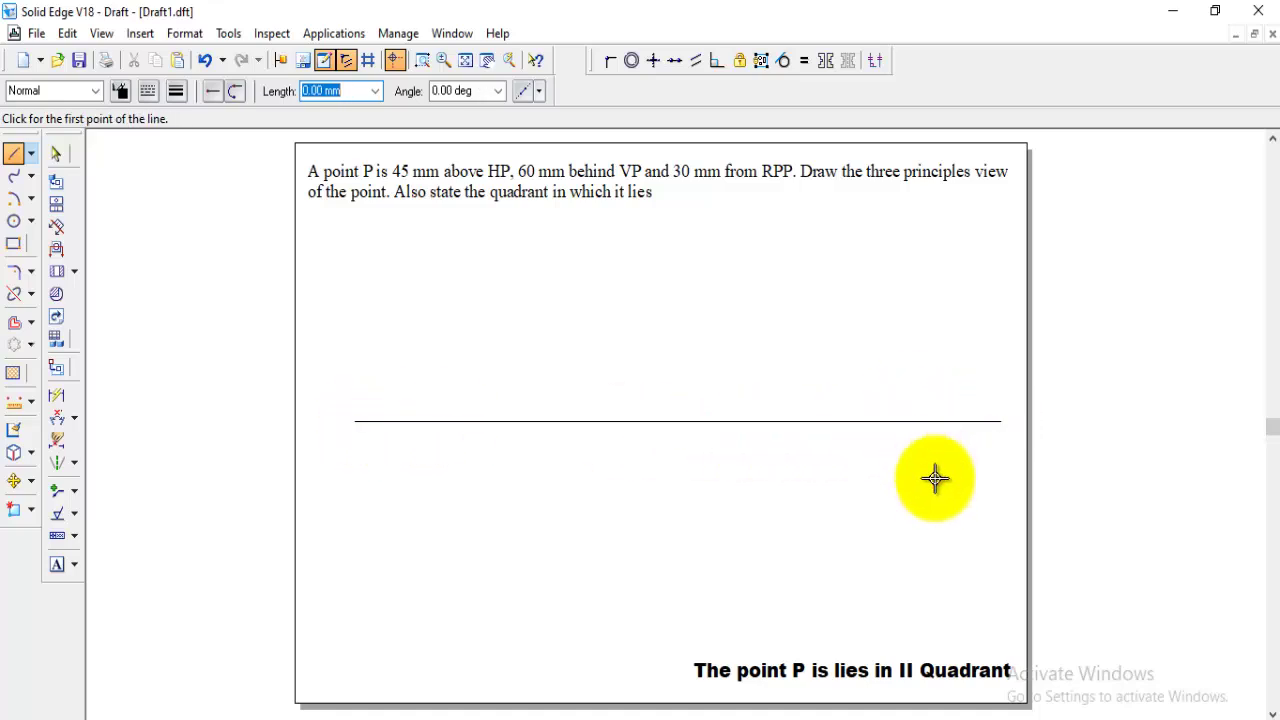
pyautogui.click(56, 564)
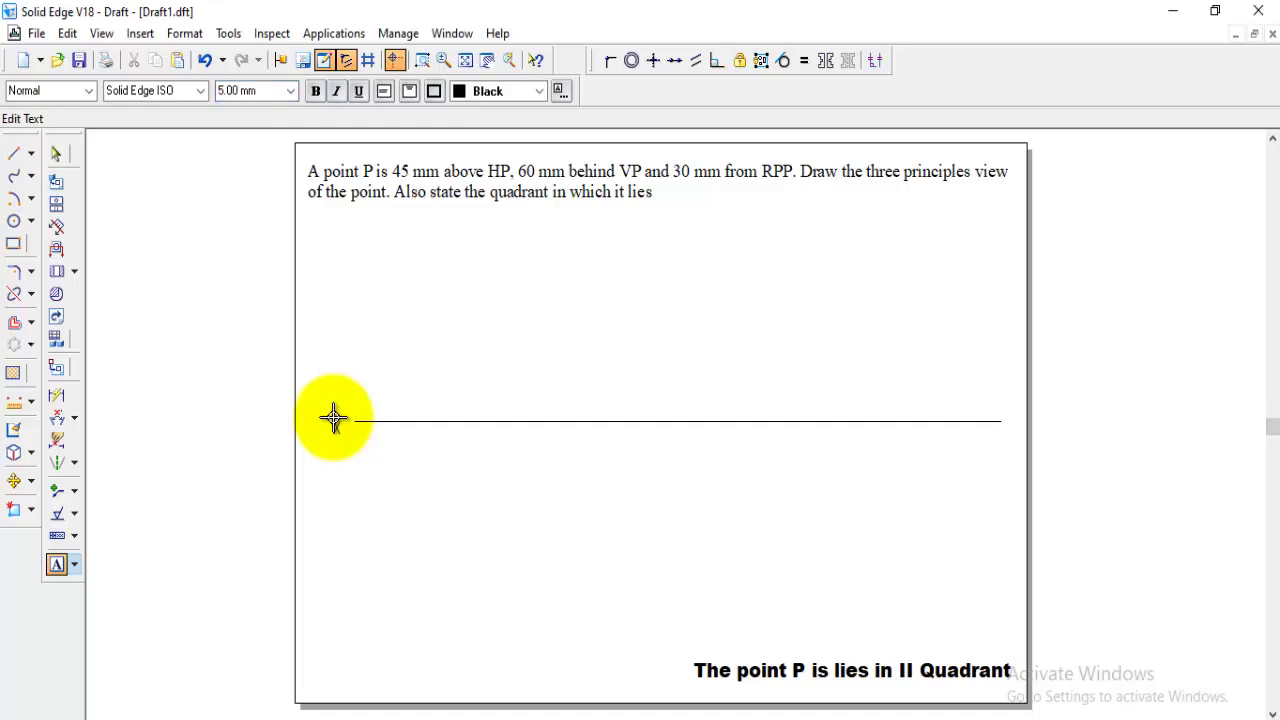
pyautogui.click(333, 418)
pyautogui.write('X')
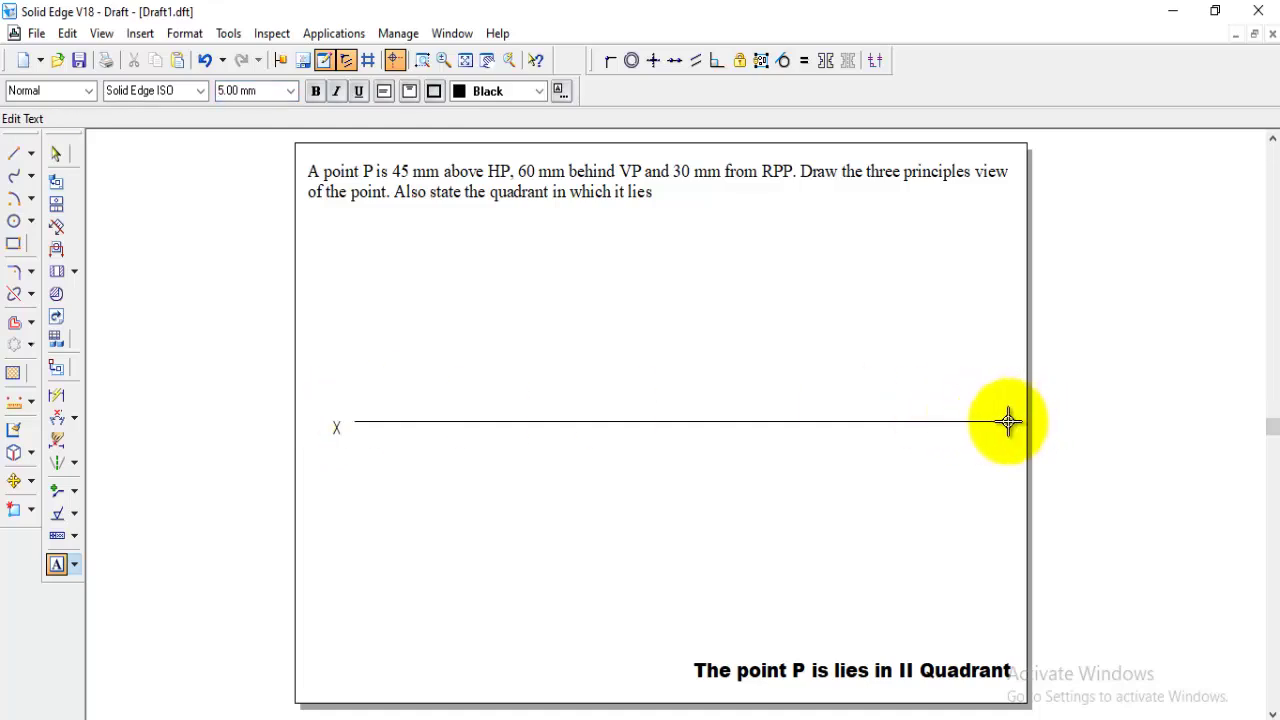
pyautogui.write('Y')
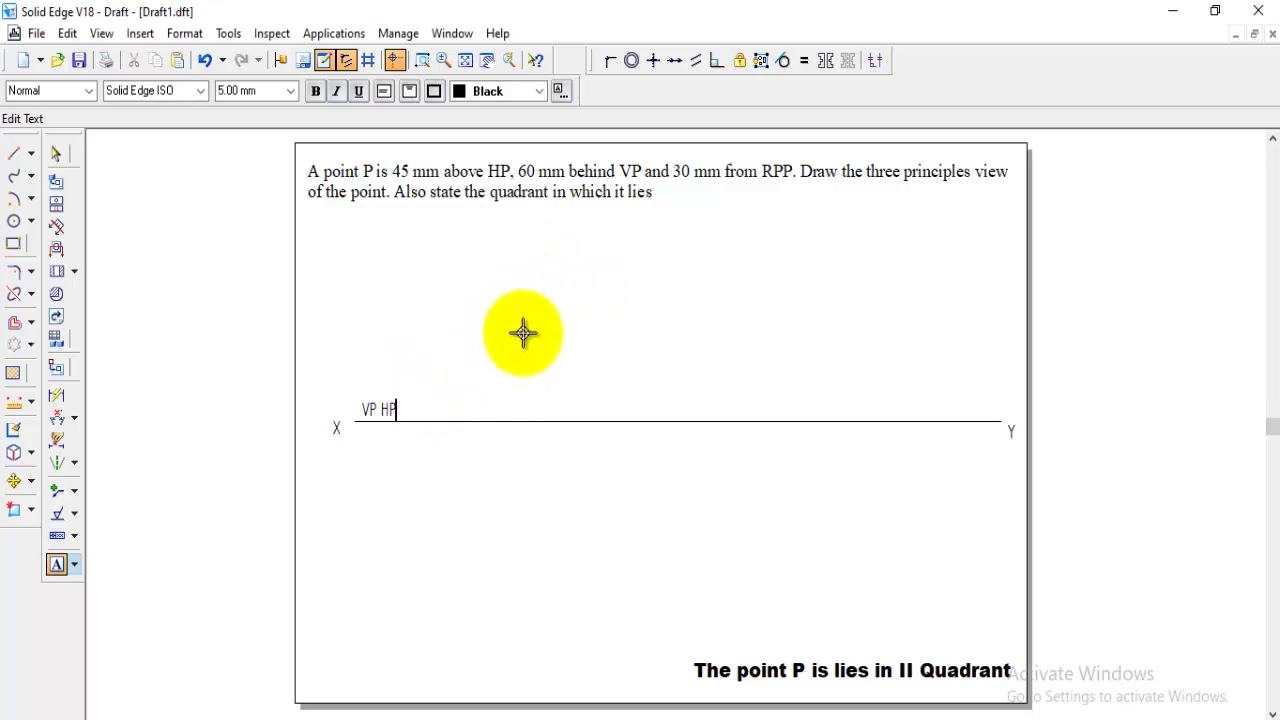
# - Place two Phantom-style, wider-line points vertically aligned above the XY line
pyautogui.press('Escape')
pyautogui.click(14, 157)
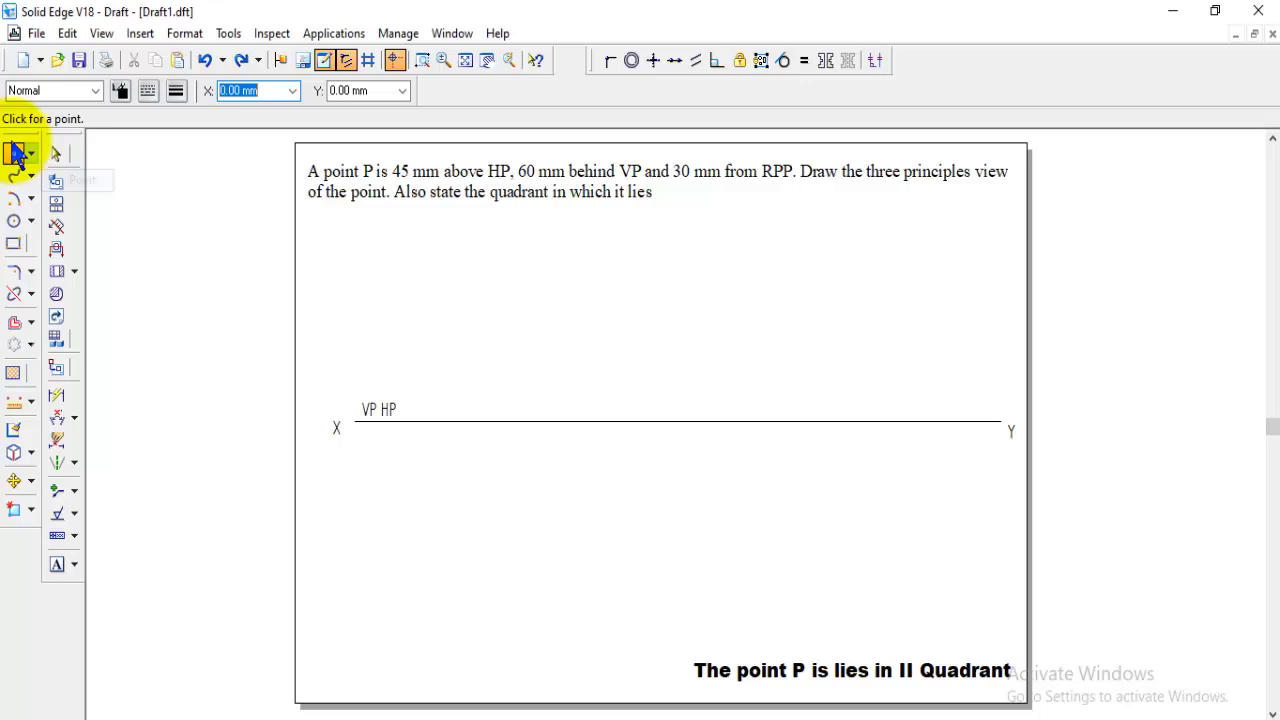
pyautogui.click(95, 91)
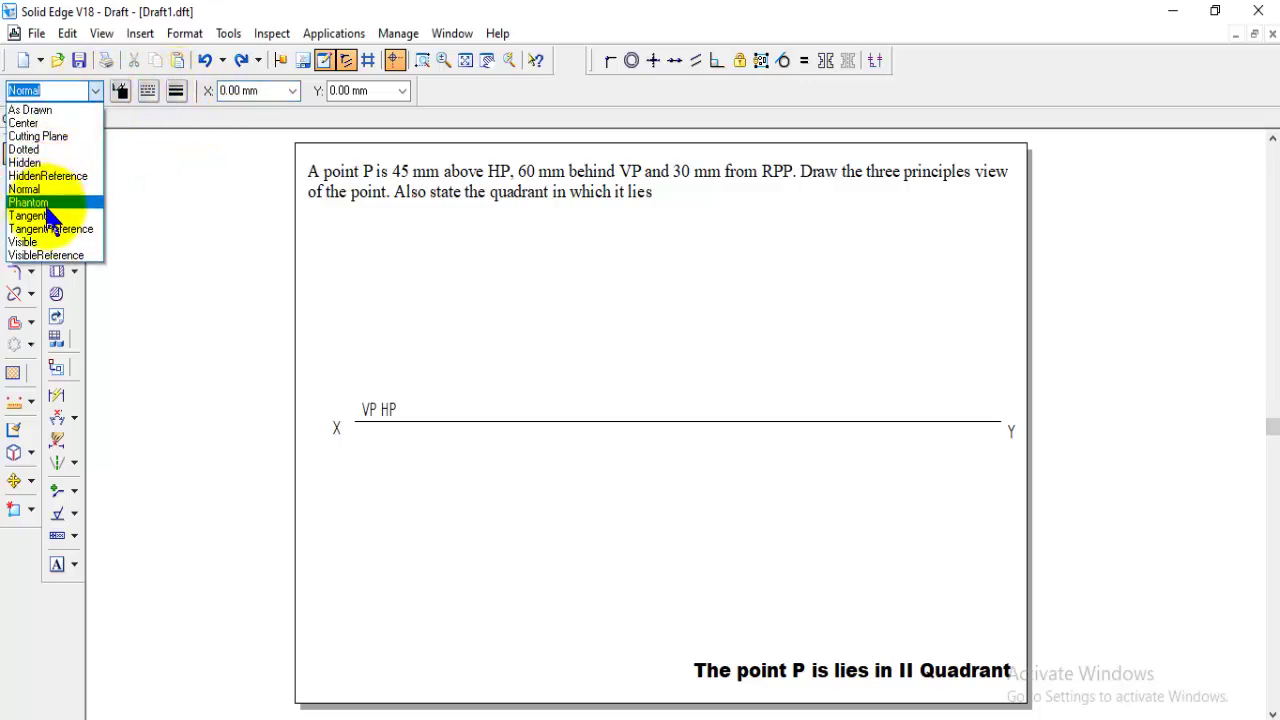
pyautogui.click(47, 204)
pyautogui.click(177, 91)
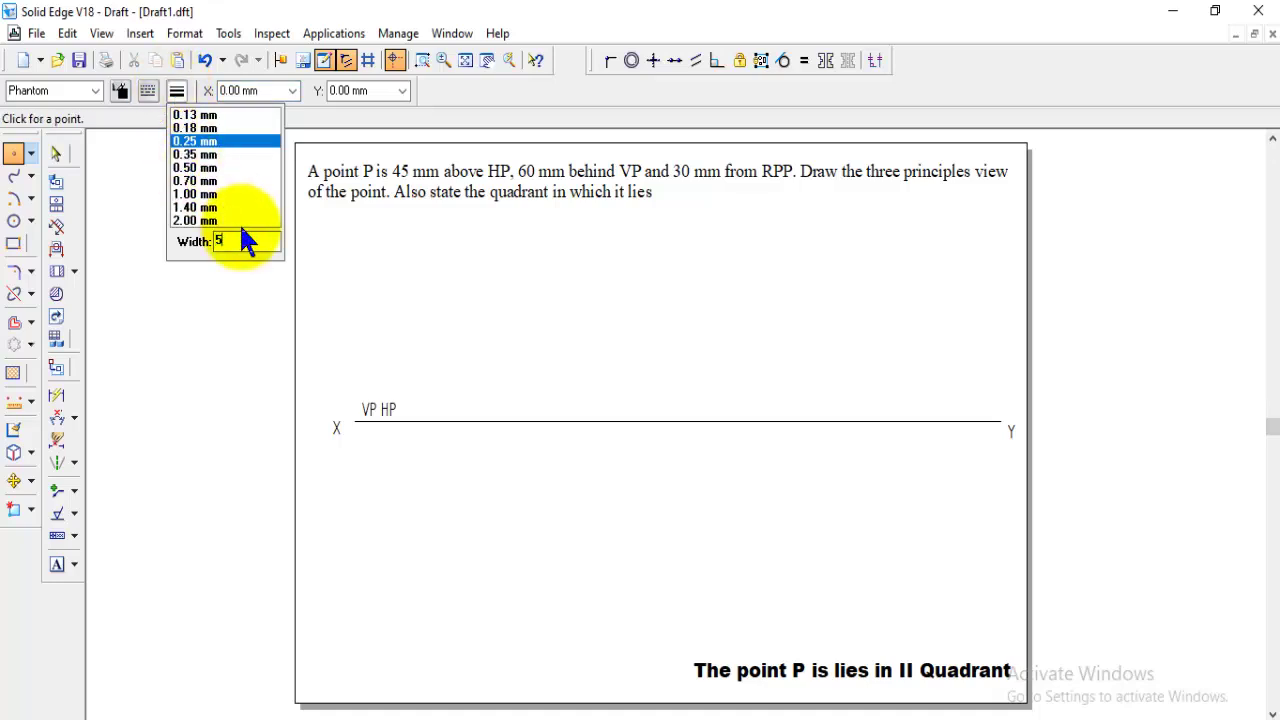
pyautogui.press('Return')
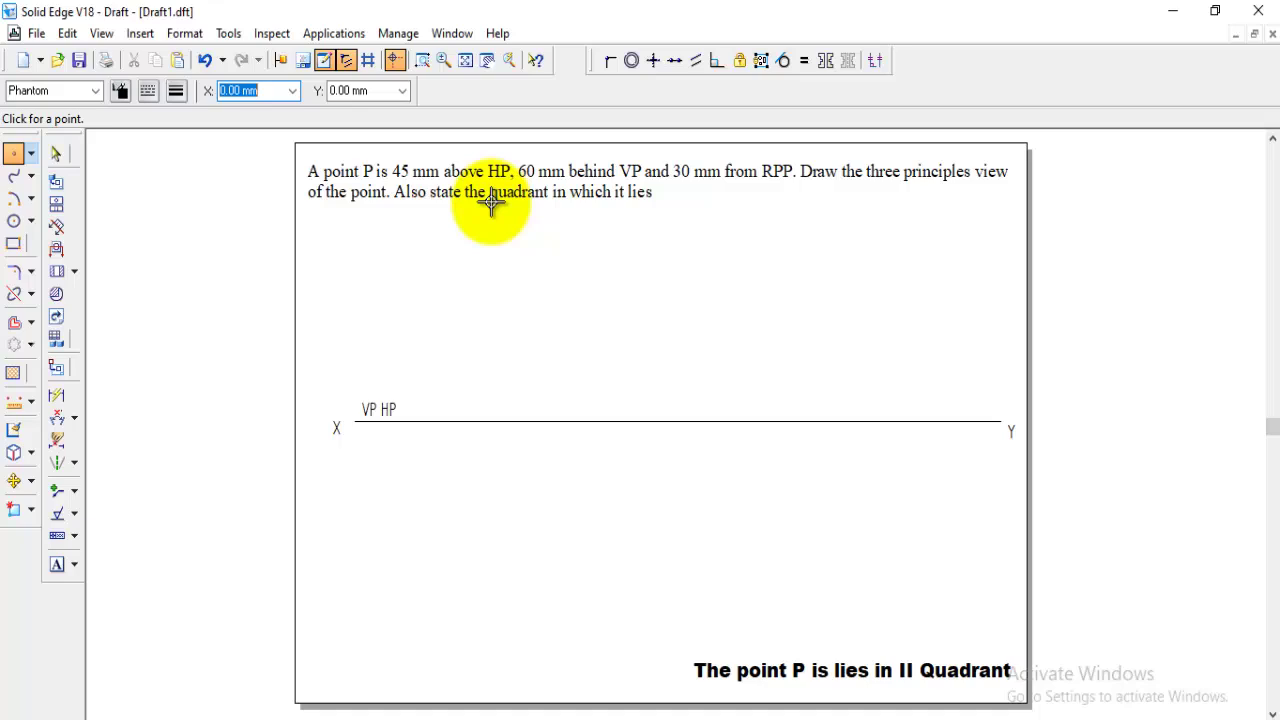
pyautogui.click(521, 287)
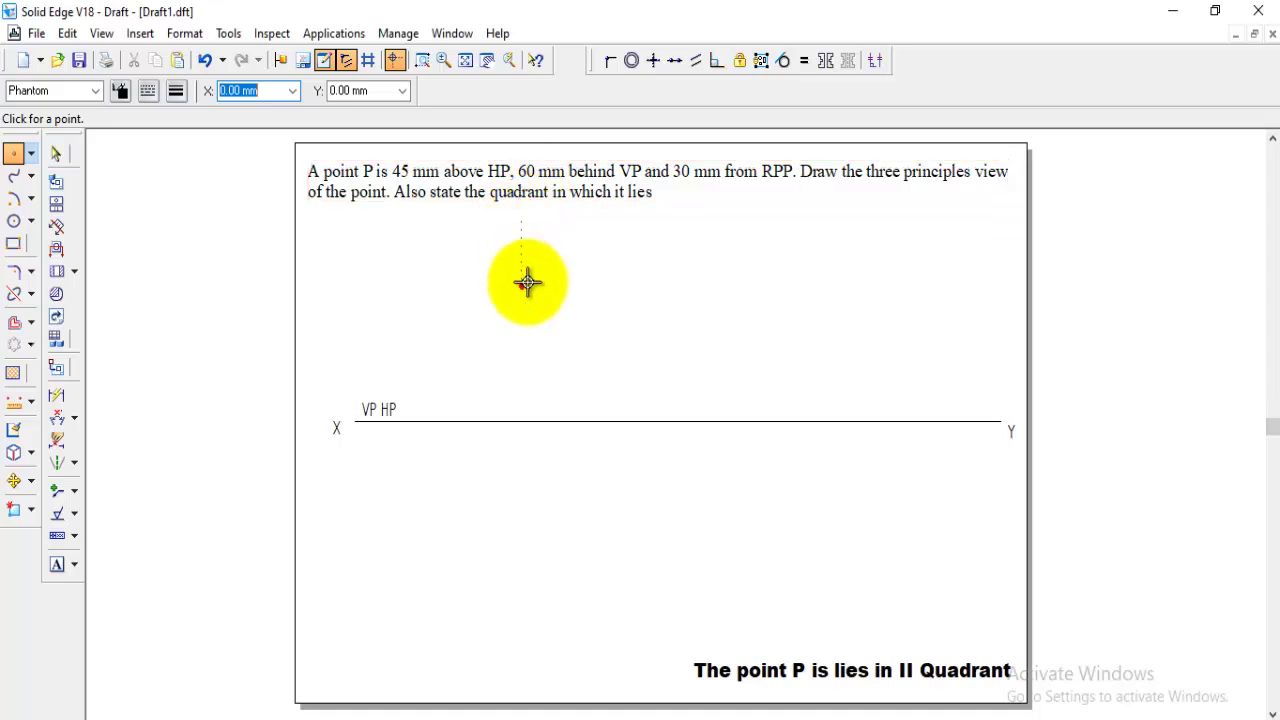
pyautogui.click(522, 220)
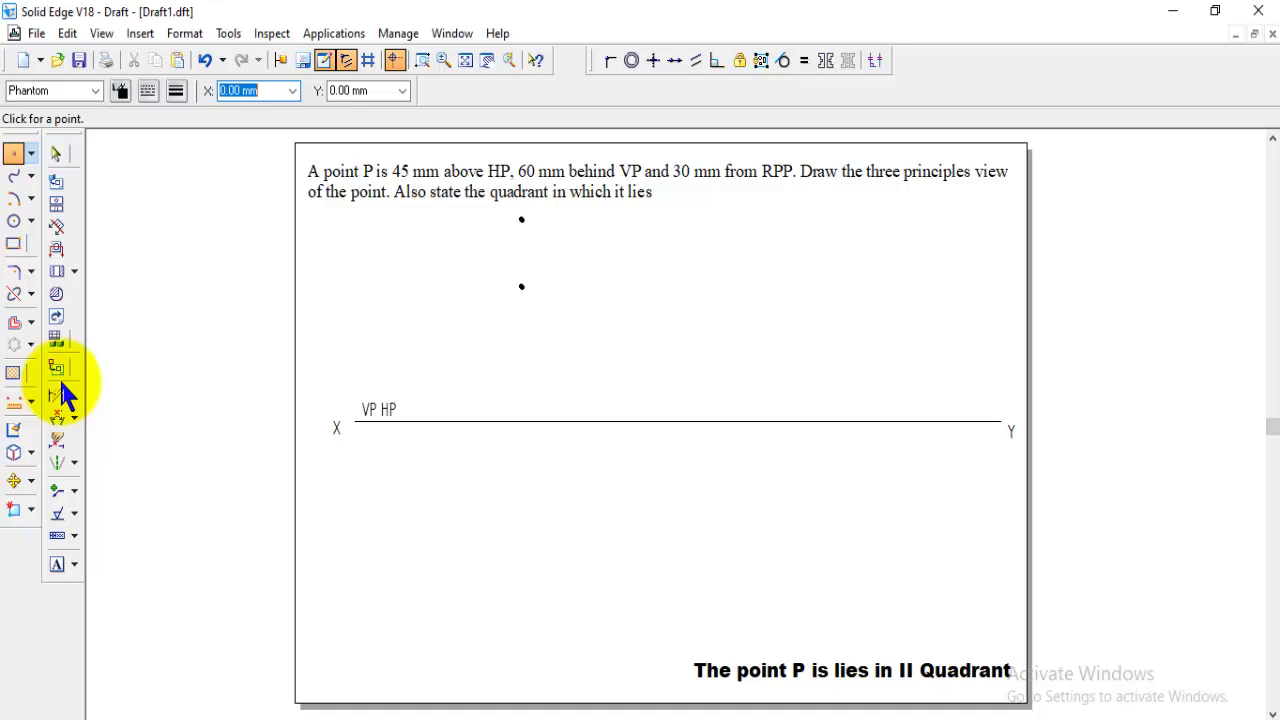
# - Add distance dimensions of 45 for the lower point and 60 for the upper point from XY
pyautogui.click(72, 425)
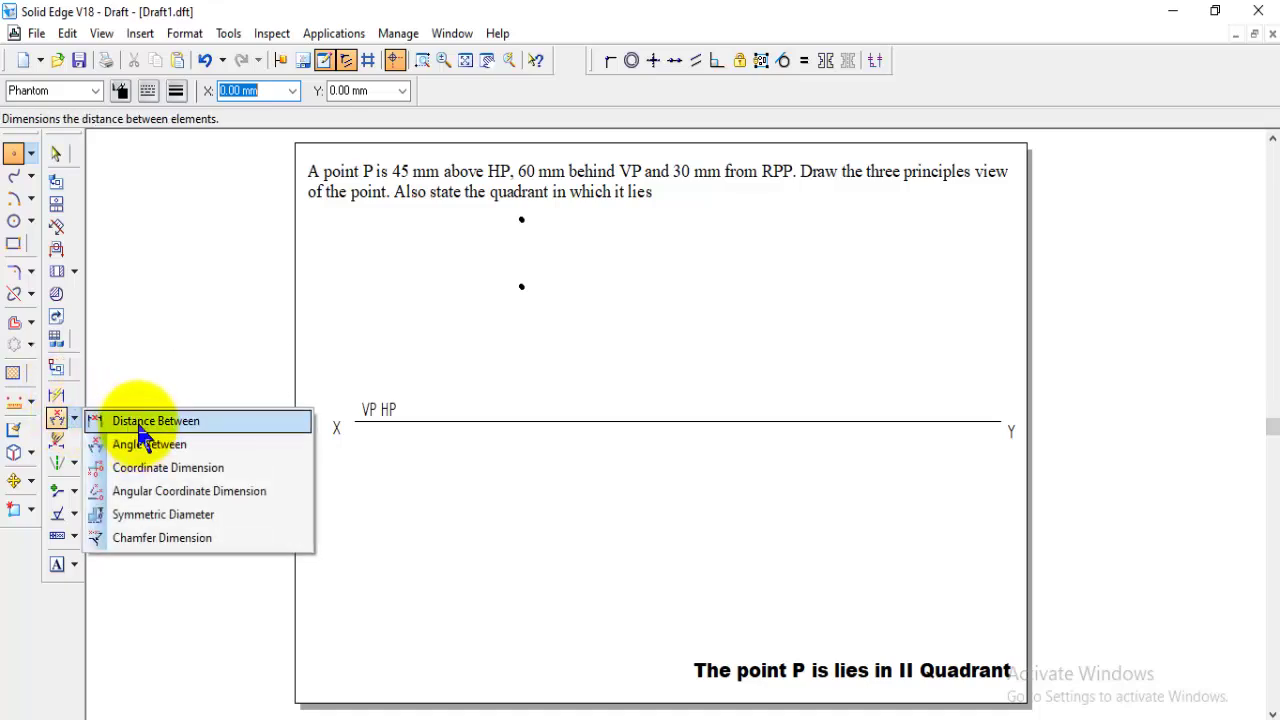
pyautogui.click(140, 424)
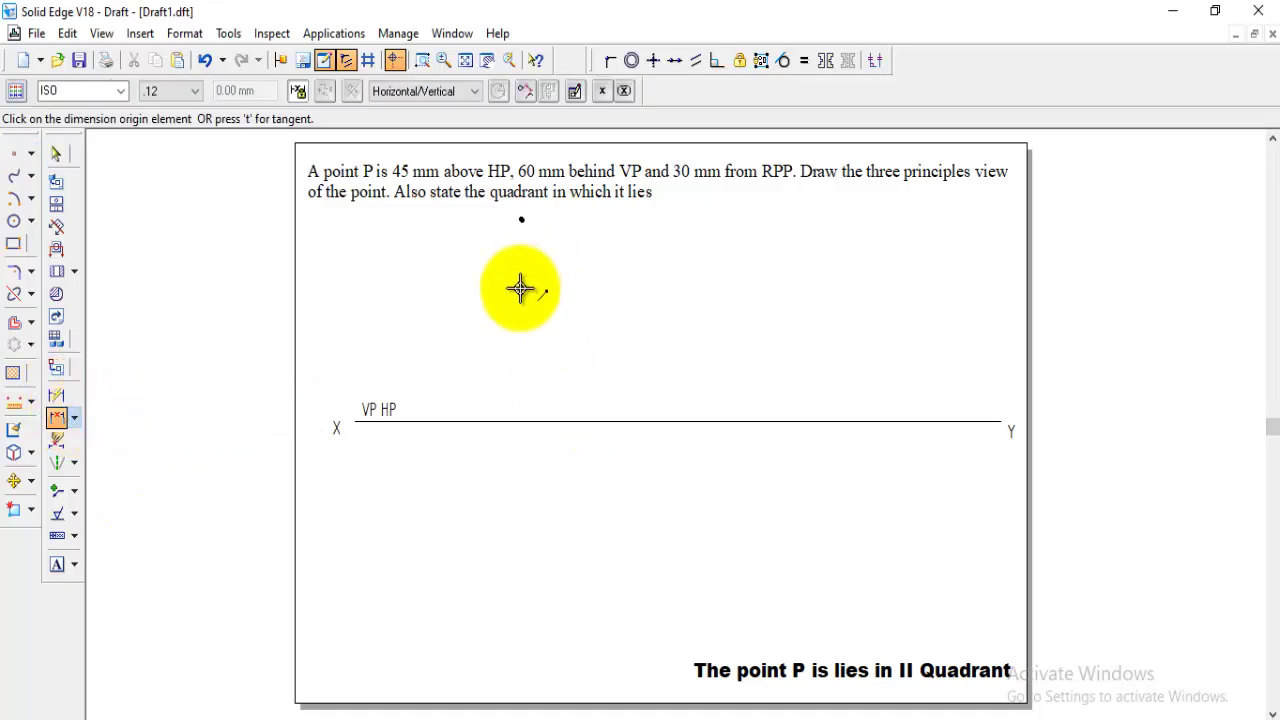
pyautogui.click(520, 288)
pyautogui.click(543, 421)
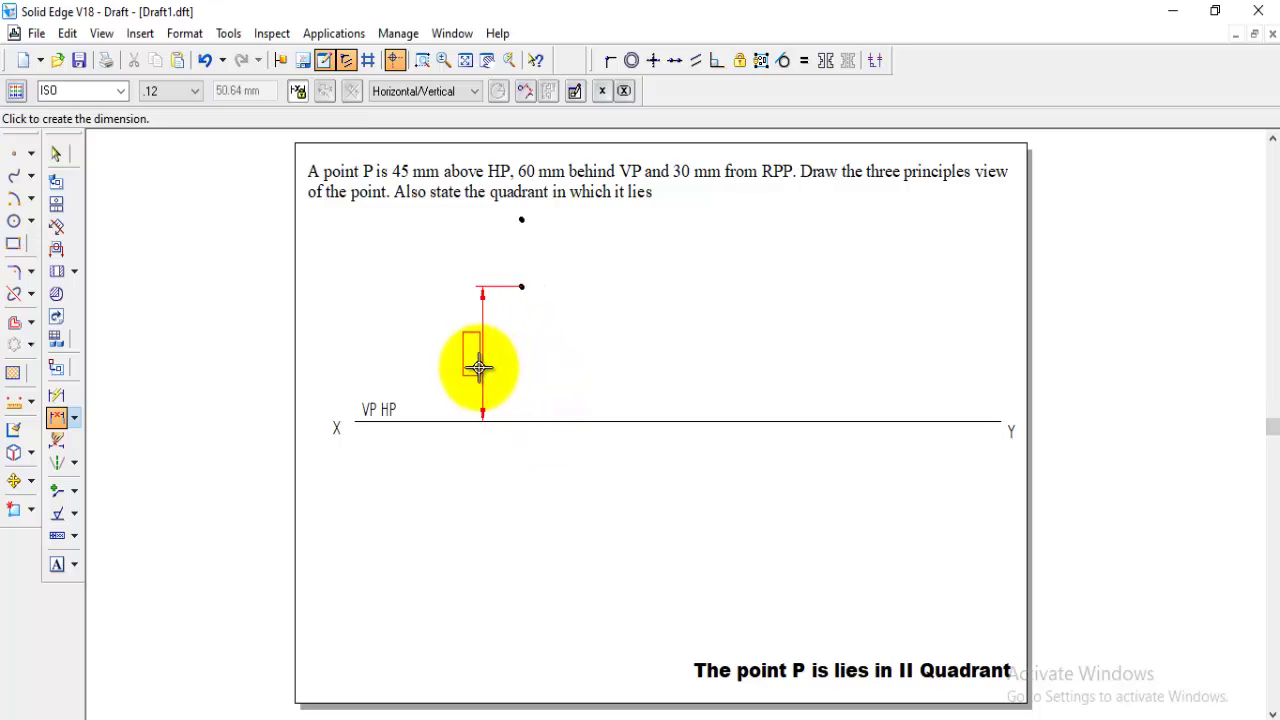
pyautogui.click(471, 366)
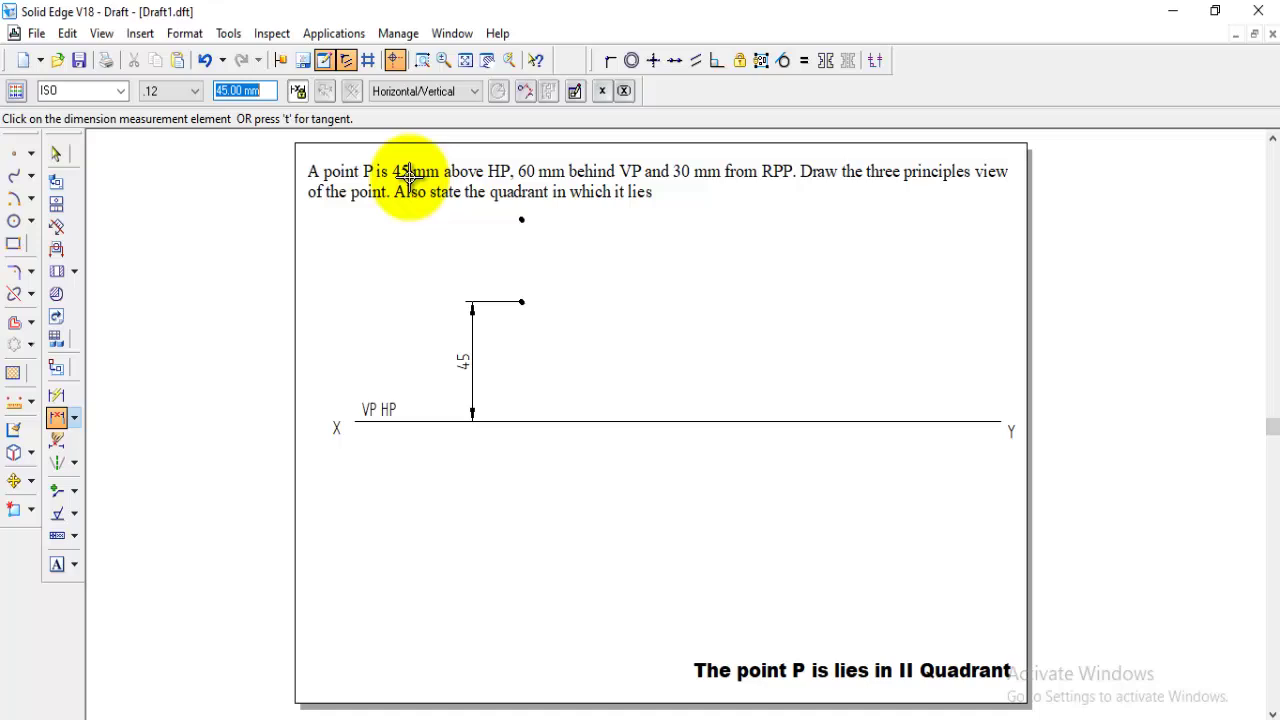
pyautogui.rightClick(594, 246)
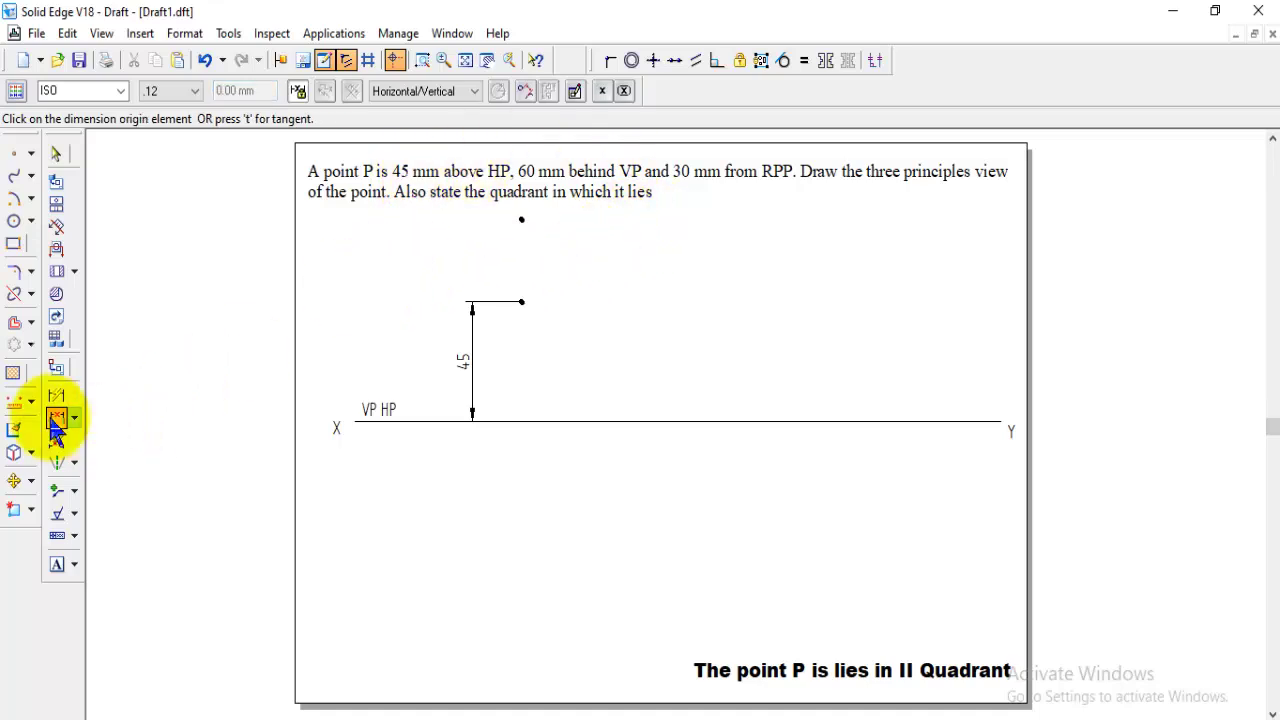
pyautogui.click(543, 421)
pyautogui.click(424, 354)
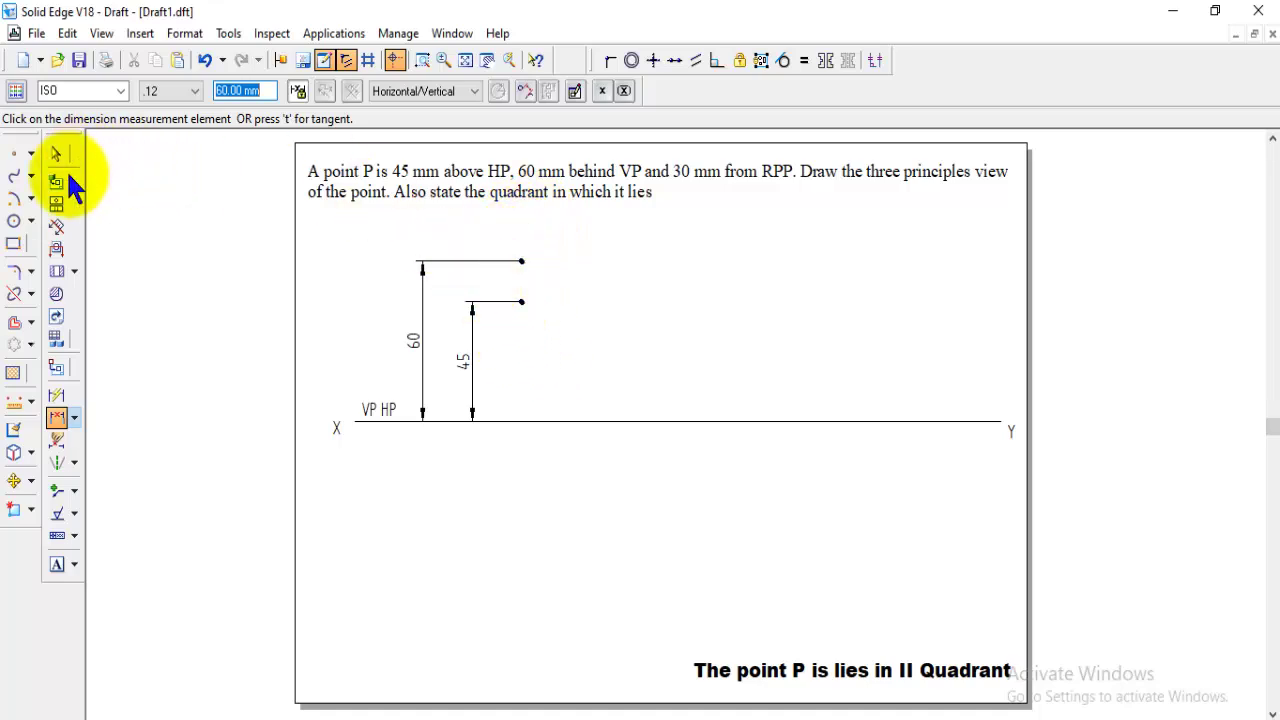
pyautogui.click(54, 564)
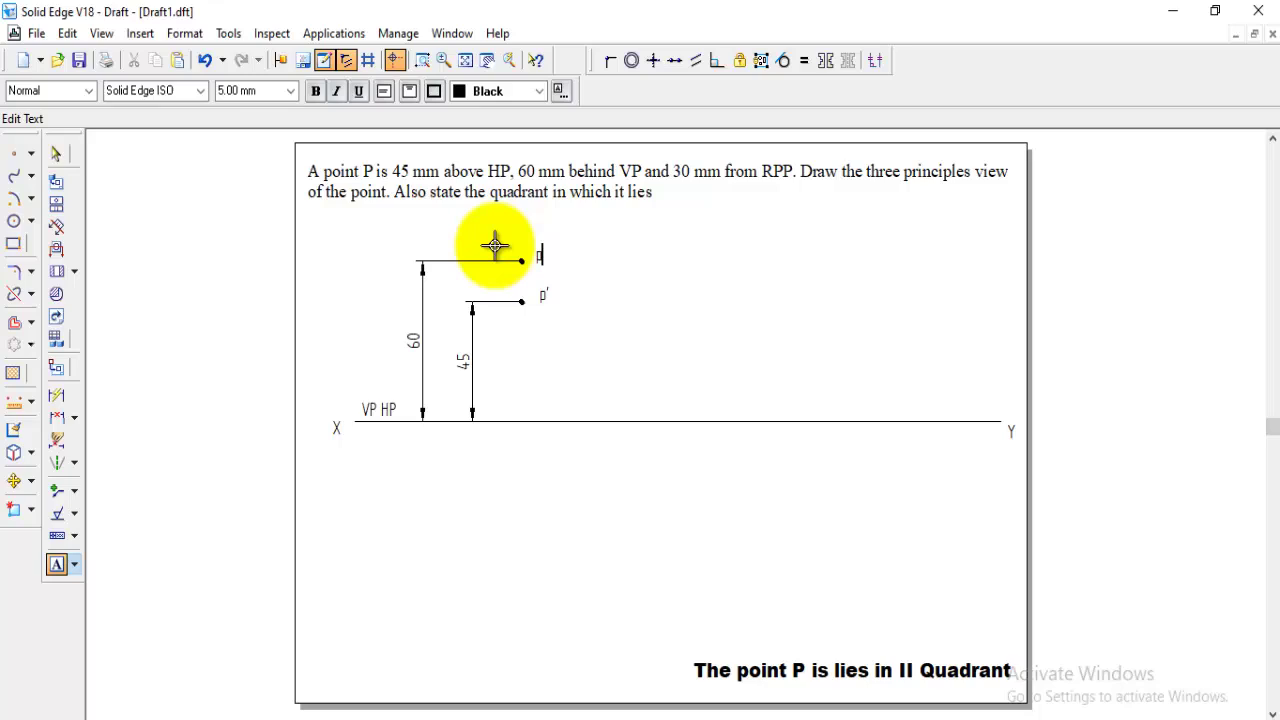
# - Finish labelling the points p′ and p on the sheet
pyautogui.click(34, 152)
# - Draw a Normal-style vertical line from p through p′ down to the XY line
pyautogui.click(92, 160)
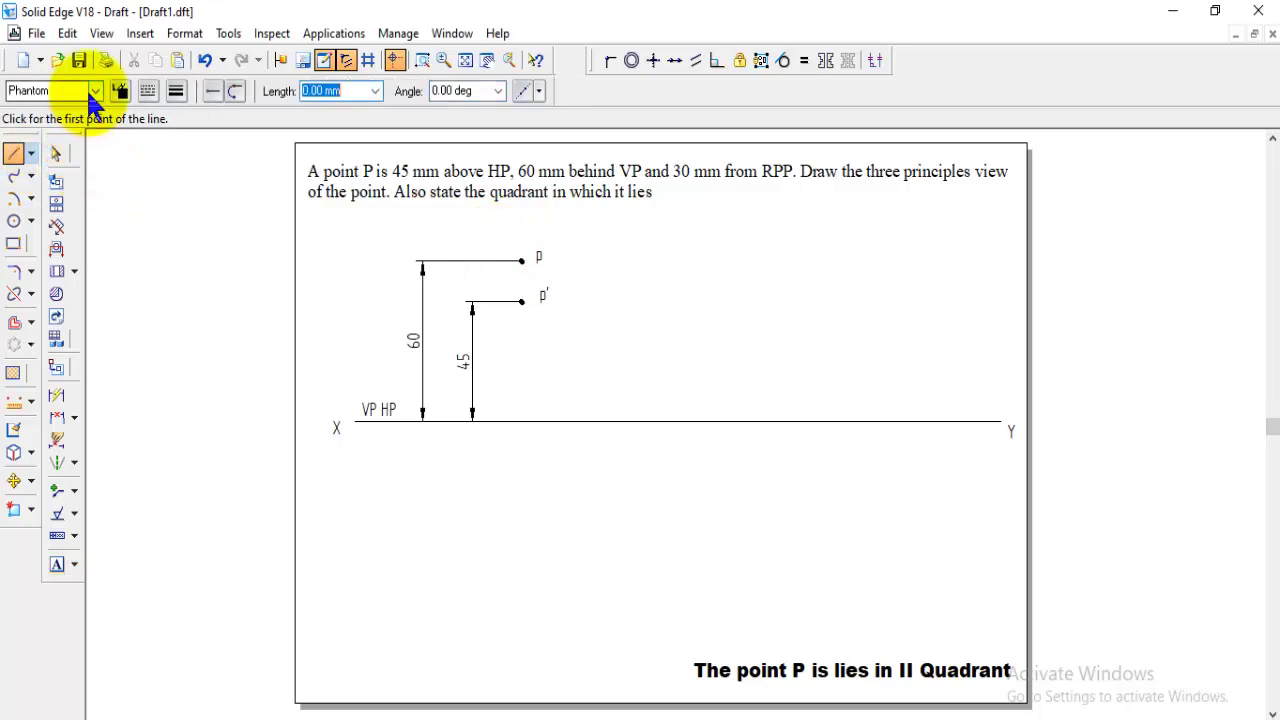
pyautogui.click(96, 91)
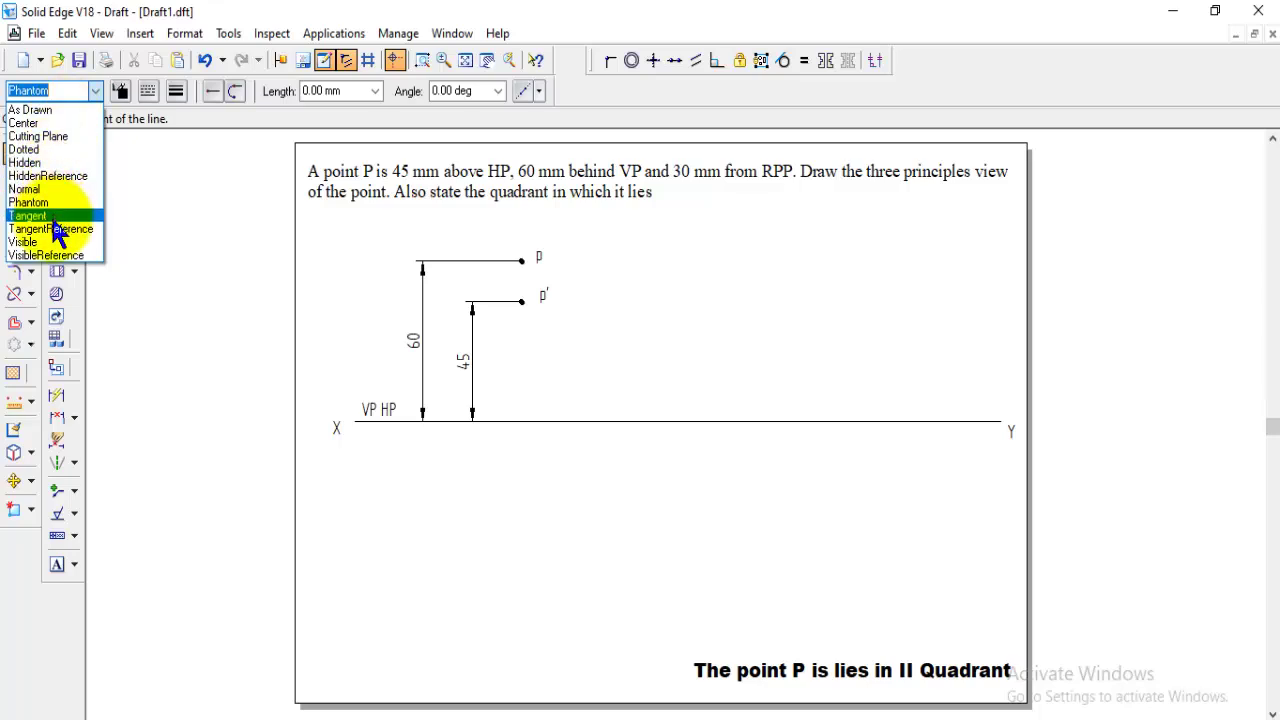
pyautogui.click(25, 189)
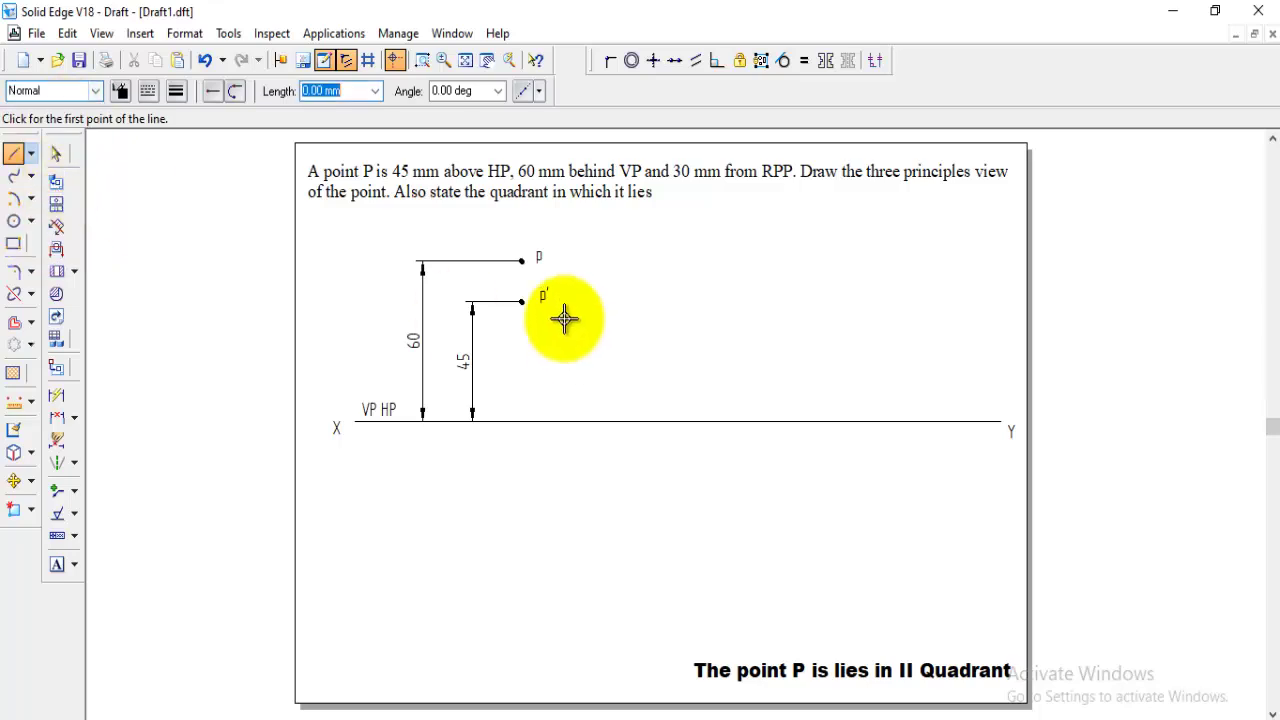
pyautogui.click(520, 261)
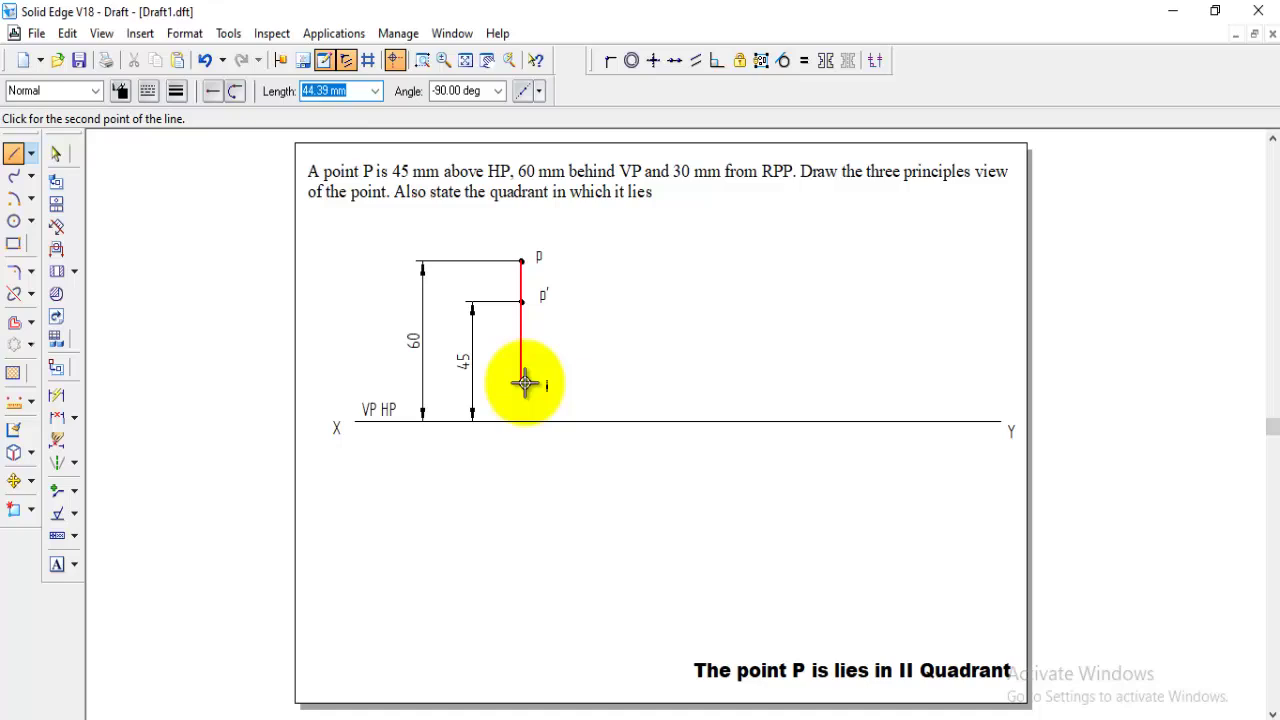
pyautogui.click(518, 421)
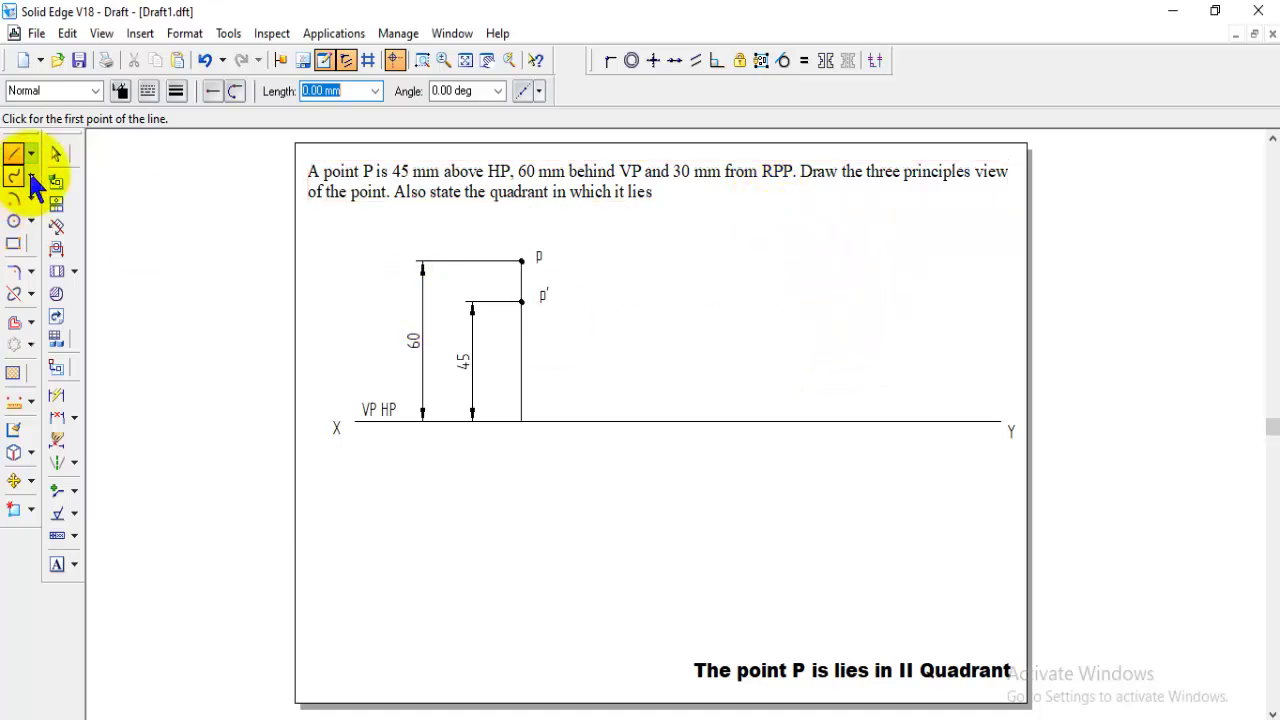
pyautogui.click(56, 153)
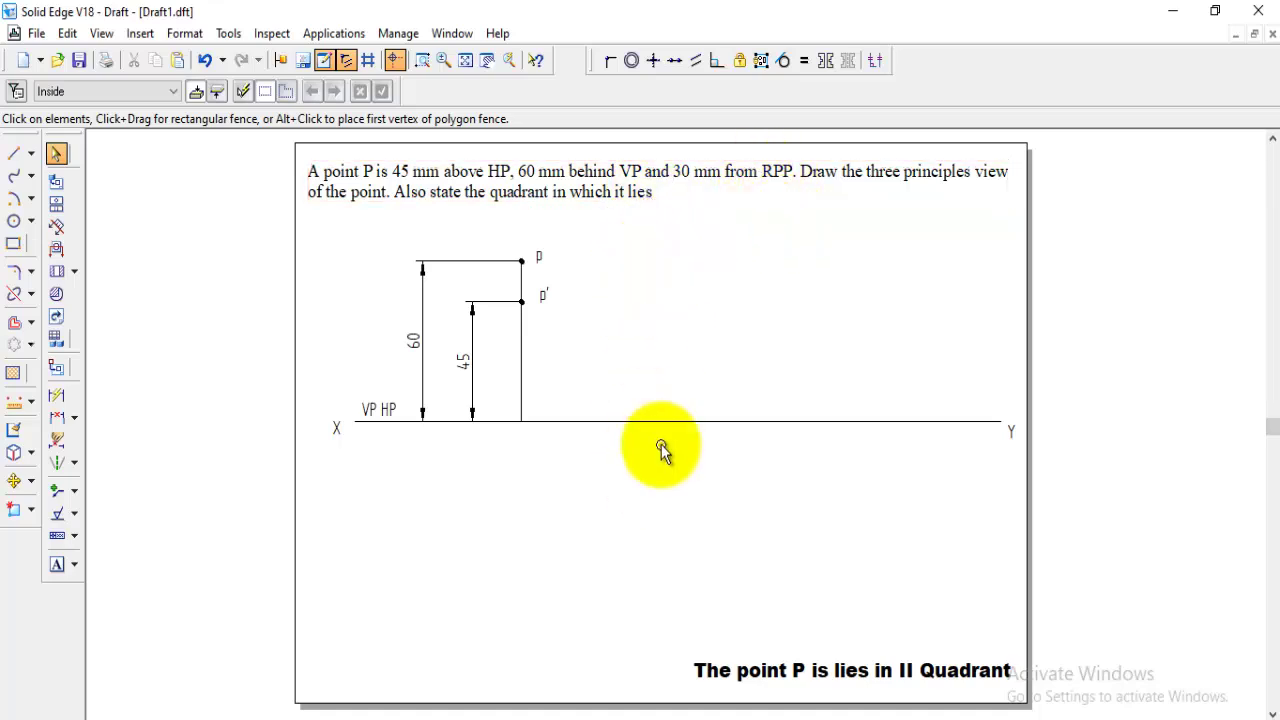
# - Draw a vertical RPP line crossing XY to the right of the p–p′ projector
pyautogui.click(15, 154)
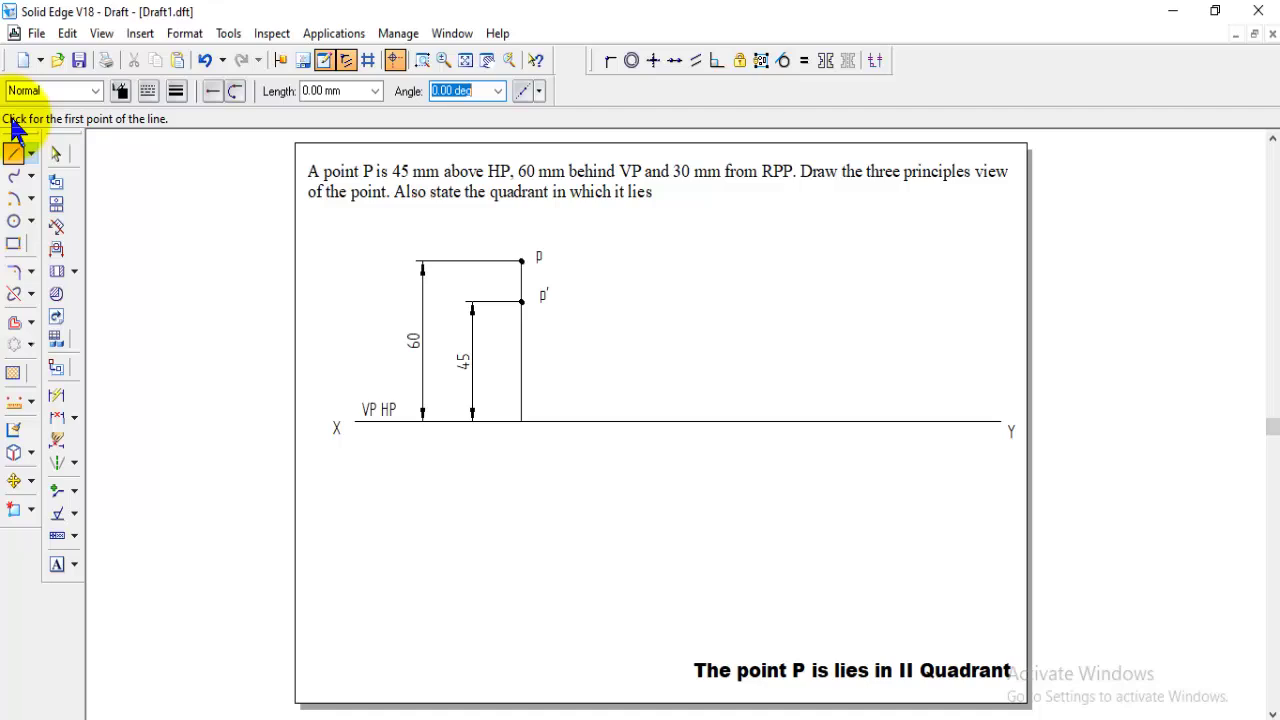
pyautogui.click(626, 221)
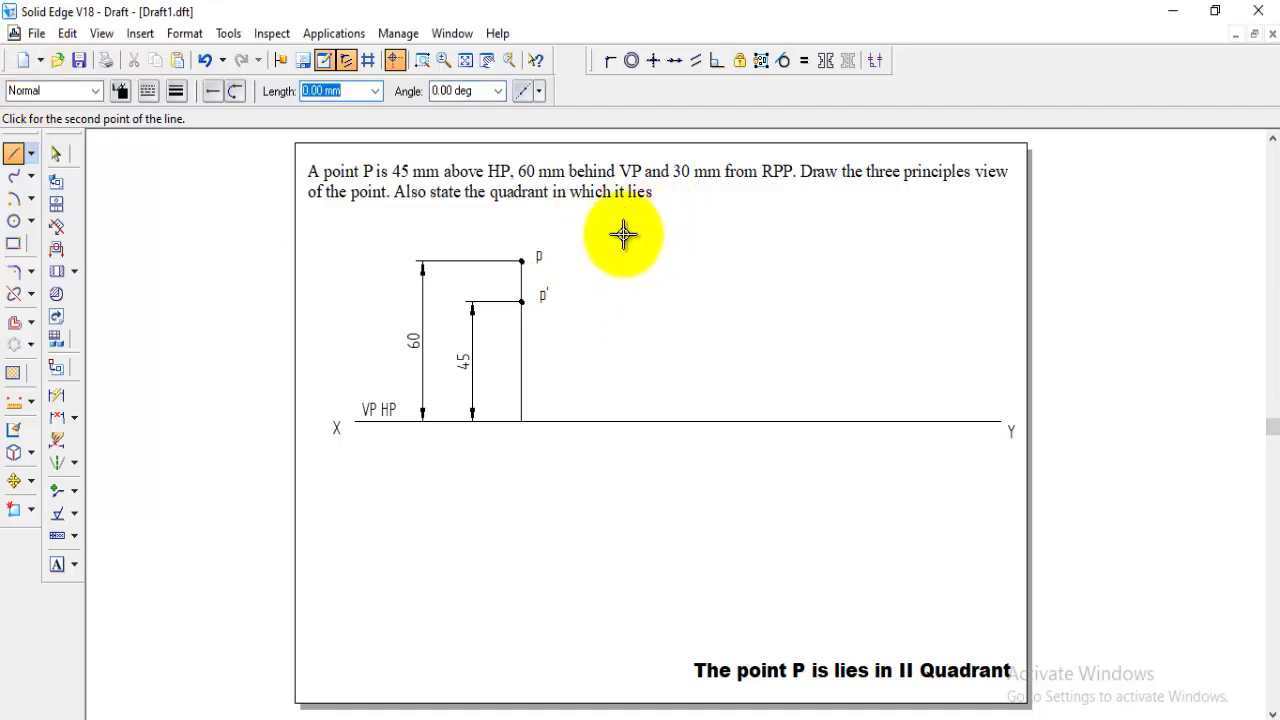
pyautogui.click(626, 665)
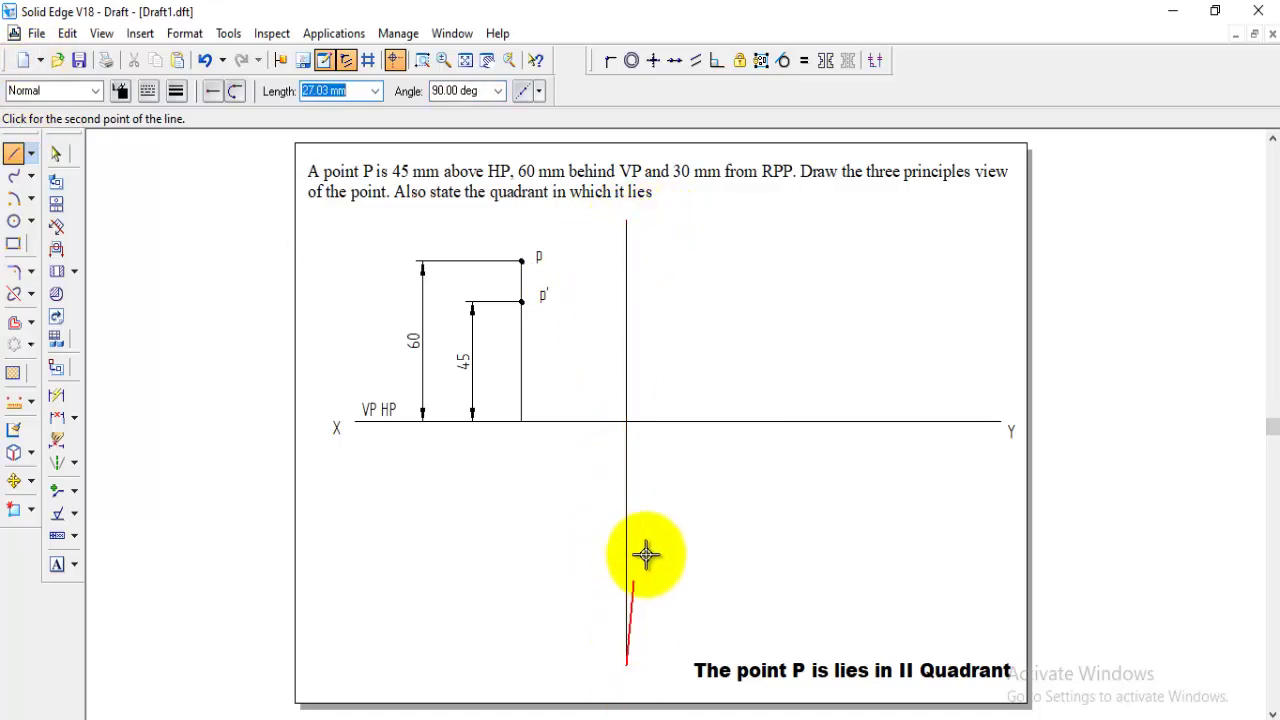
pyautogui.press('Escape')
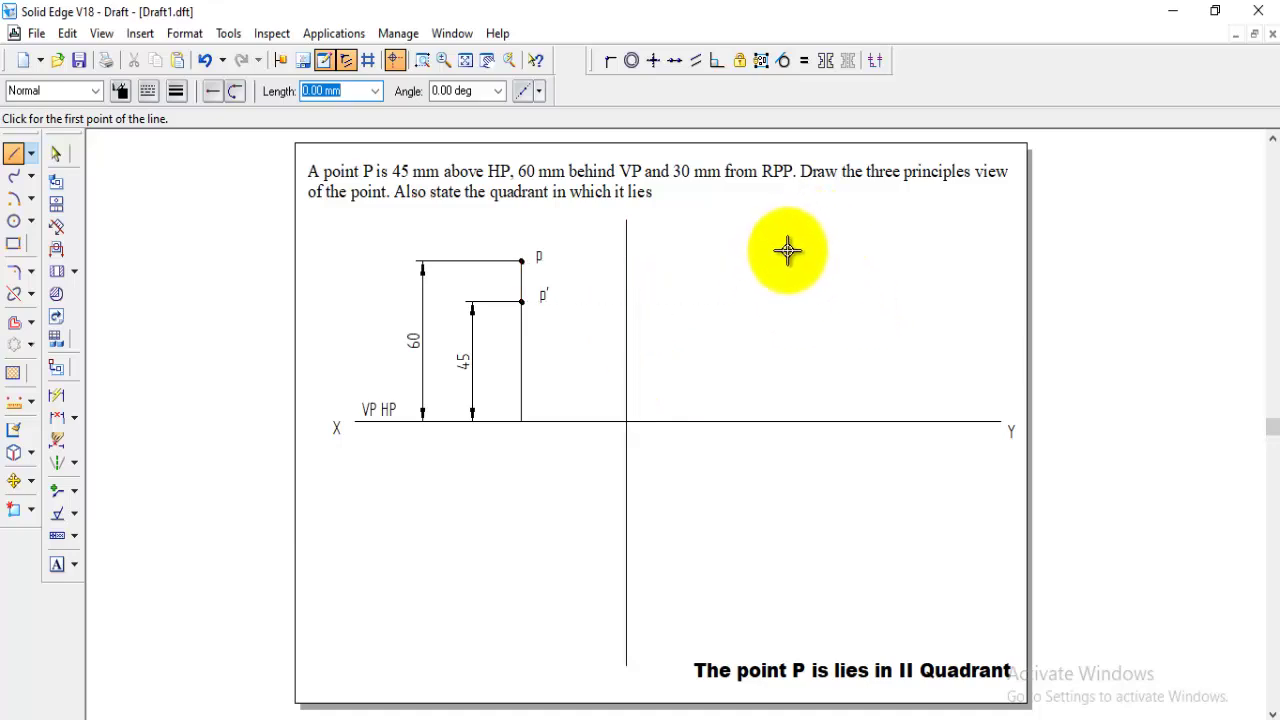
pyautogui.click(56, 564)
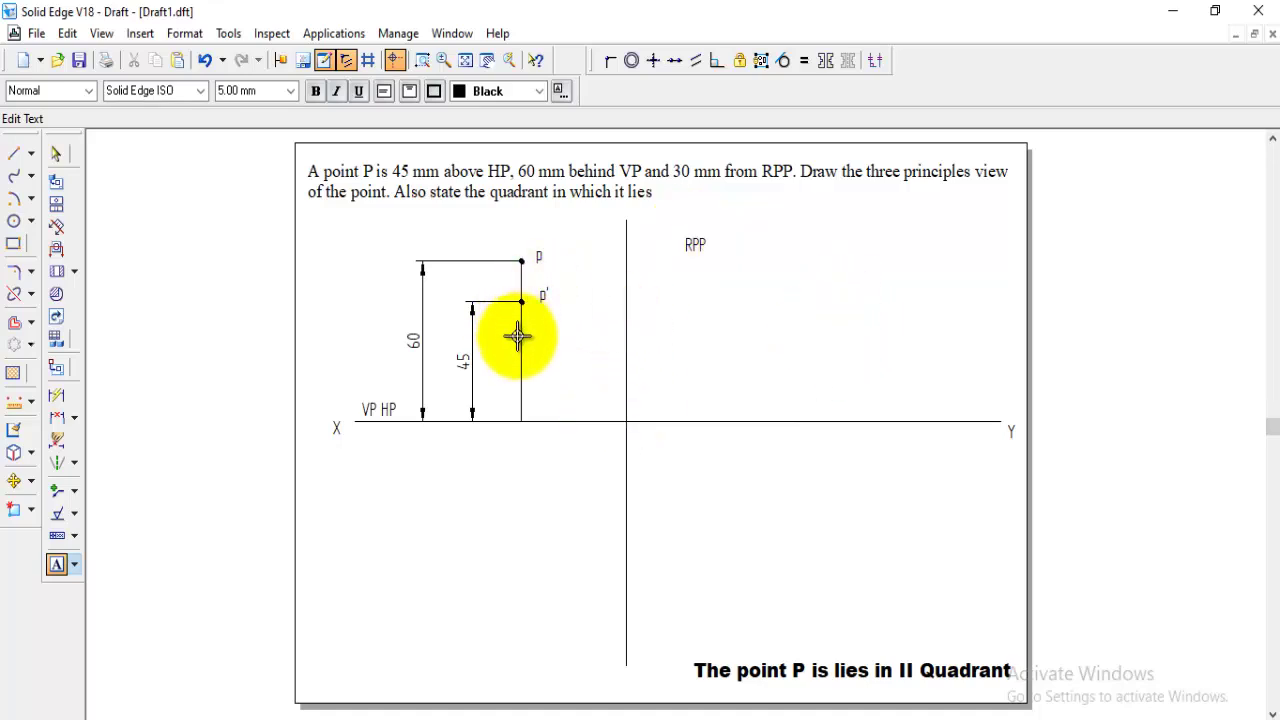
# - Dimension the p–p′ projector to the RPP line and set the distance to 30
pyautogui.click(56, 417)
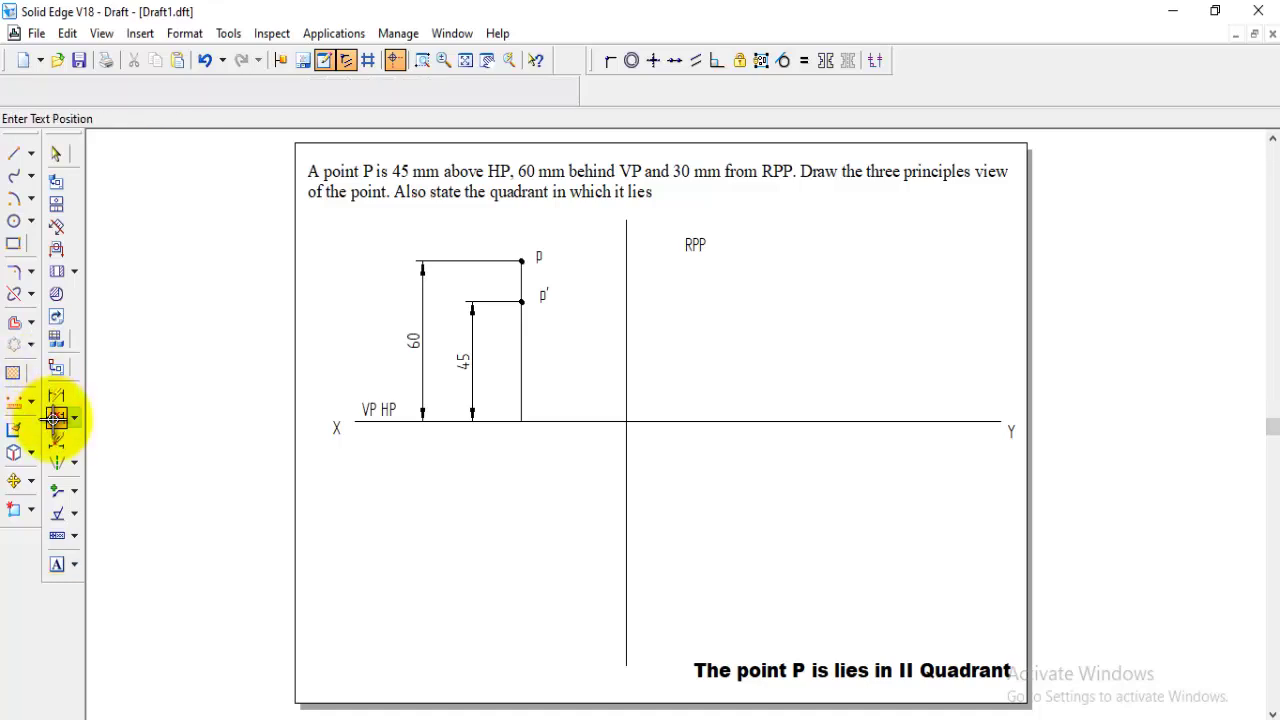
pyautogui.click(521, 379)
pyautogui.click(626, 384)
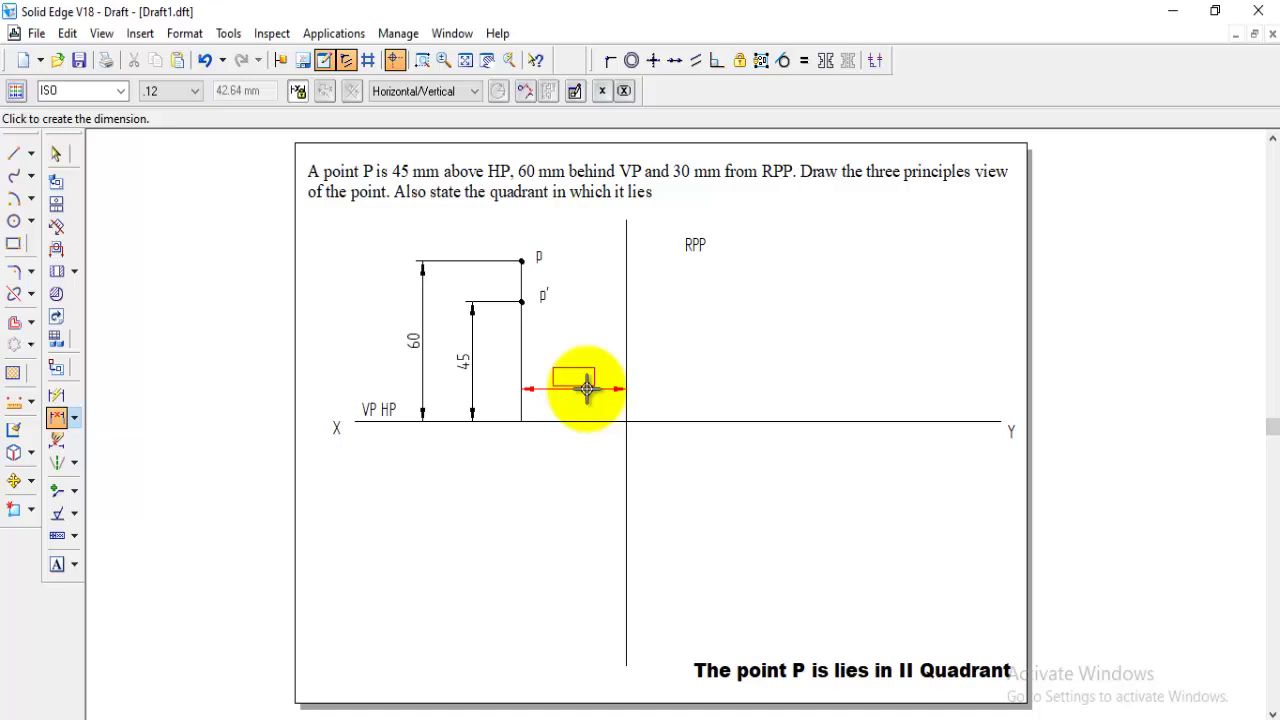
pyautogui.click(586, 397)
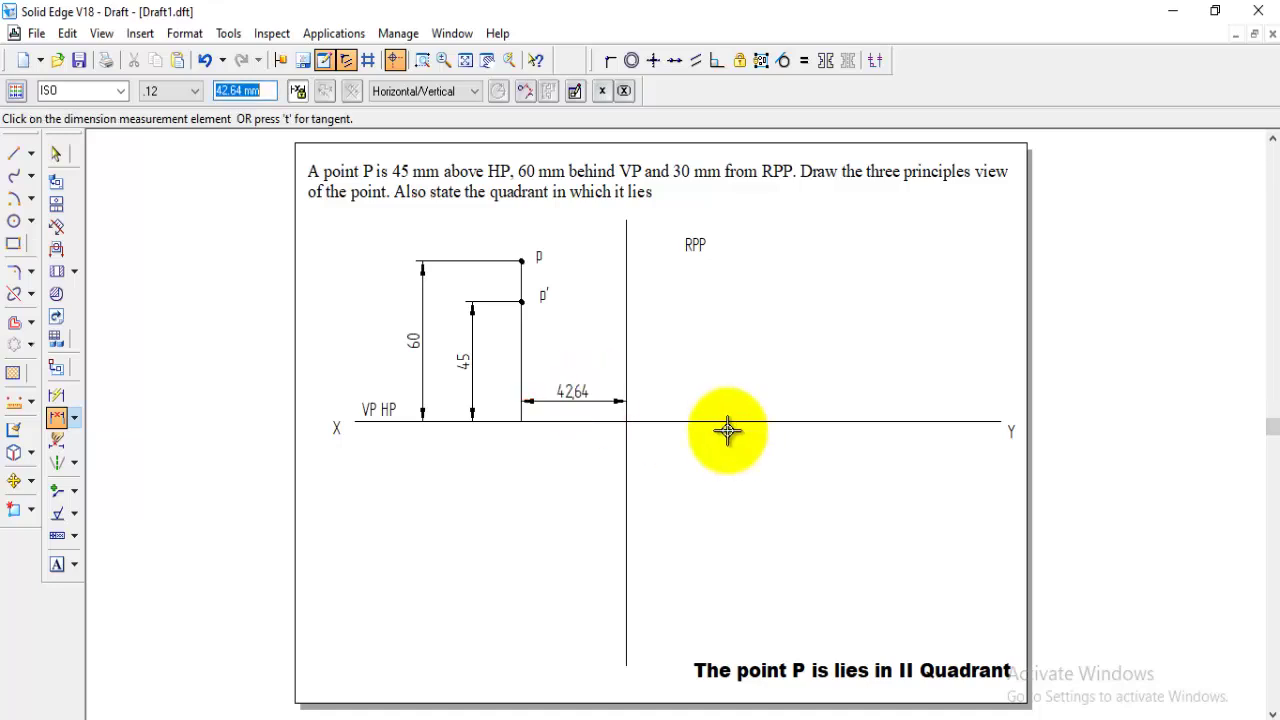
pyautogui.write('30')
pyautogui.press('Return')
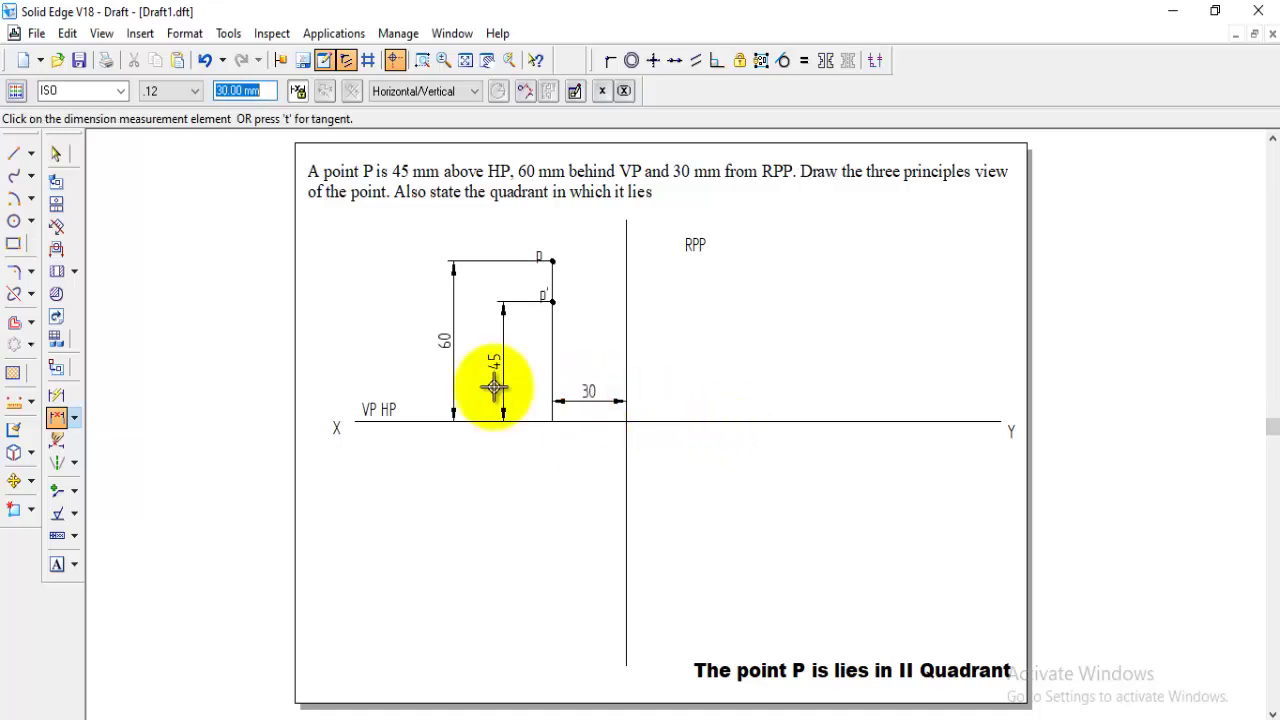
pyautogui.click(56, 564)
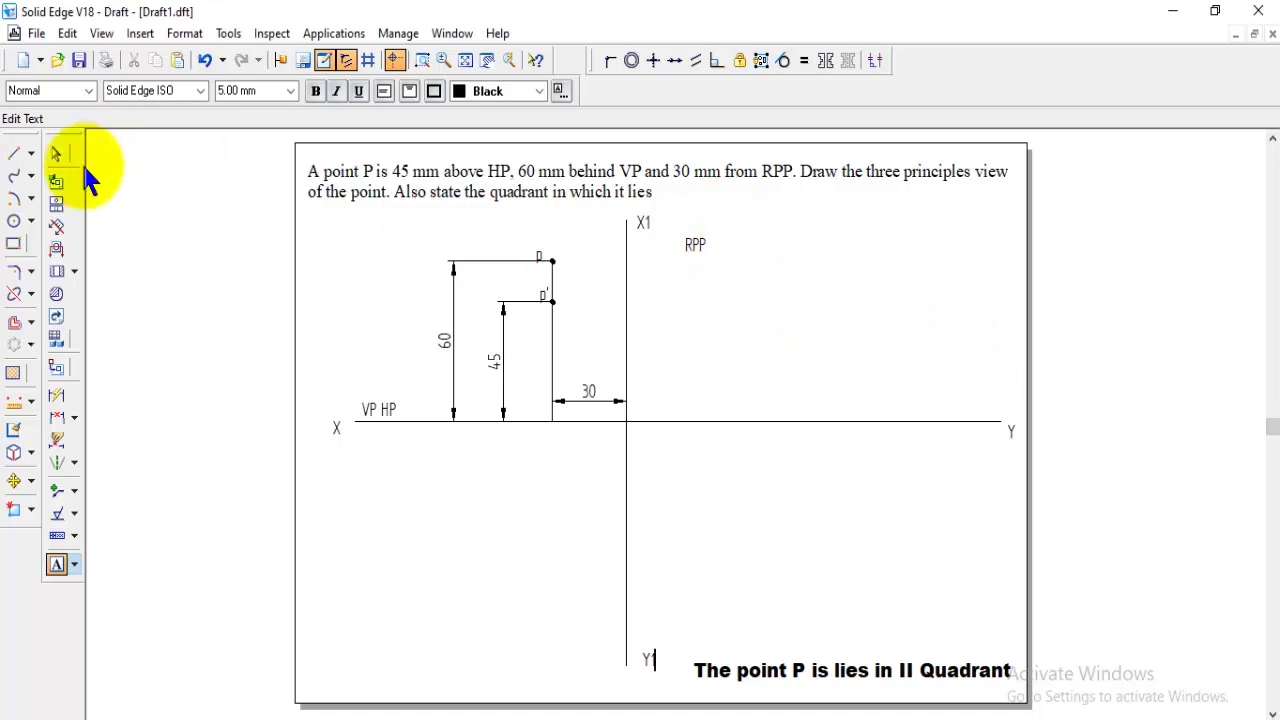
# - Finish the X1 and Y1 labels at the top and bottom of the RPP line
pyautogui.click(14, 155)
# - Draw a 45° line from the XY/X1Y1 intersection toward the upper right
pyautogui.click(15, 155)
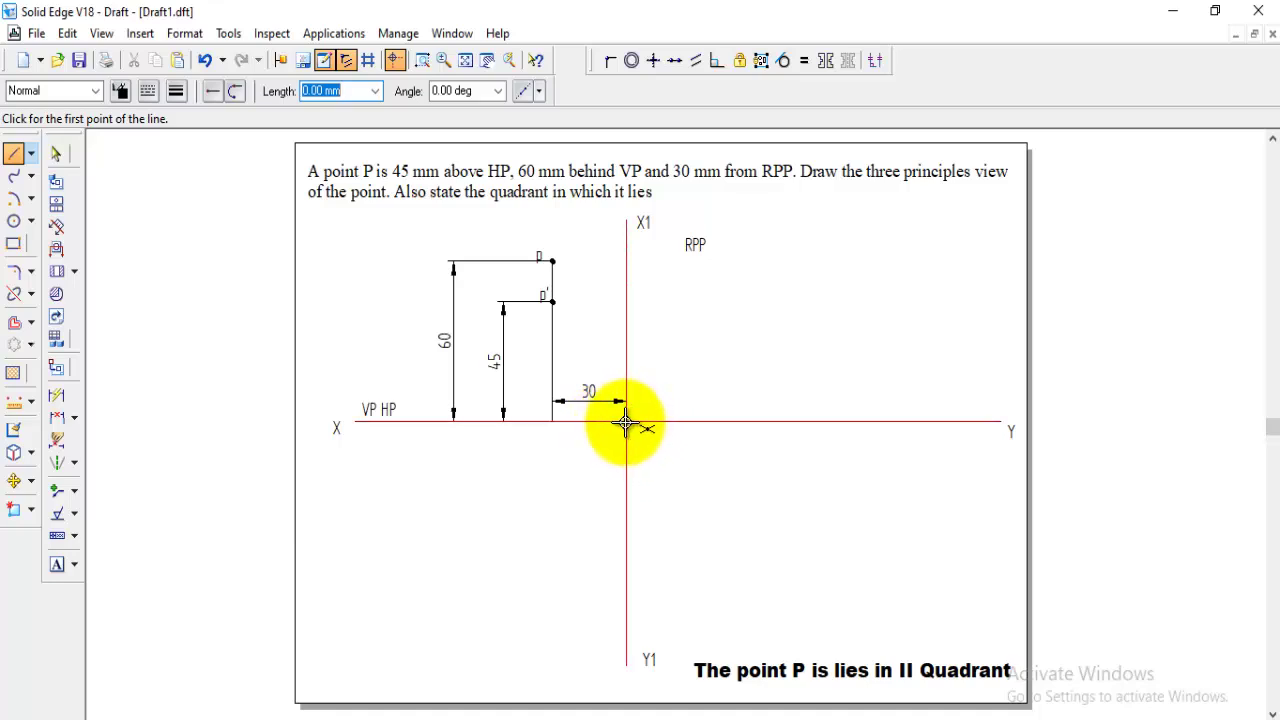
pyautogui.click(626, 422)
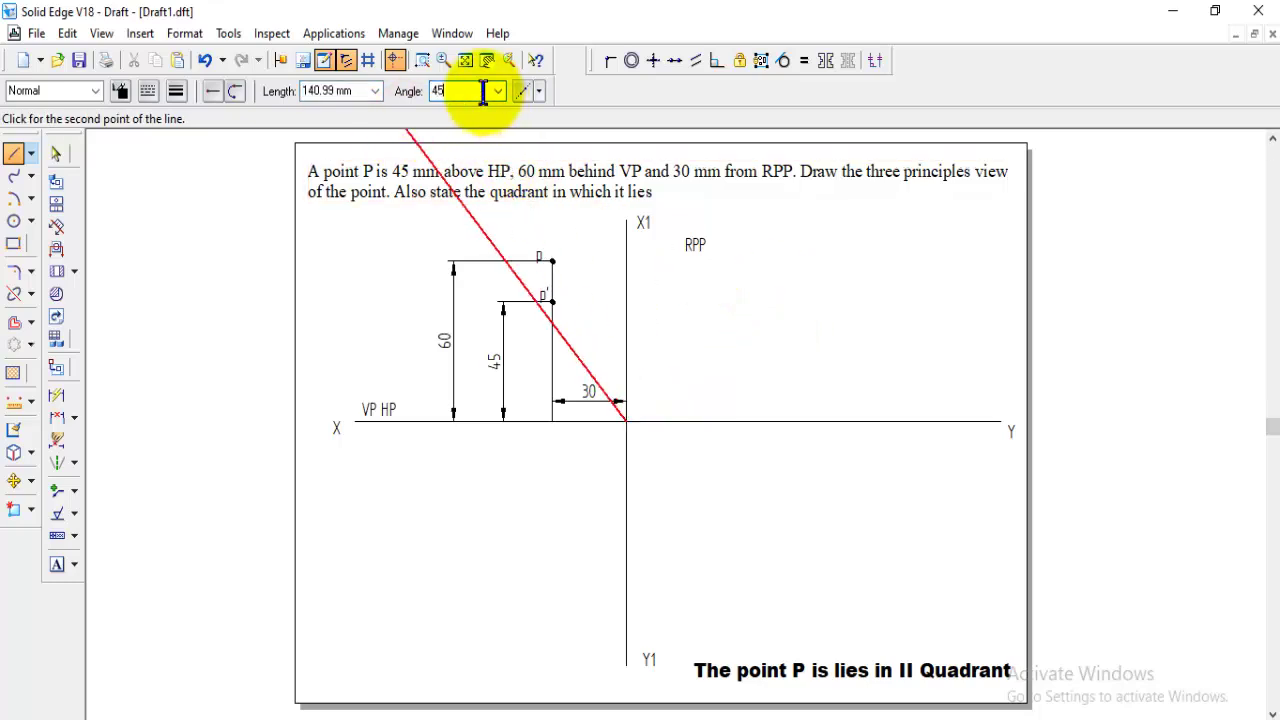
pyautogui.press('Return')
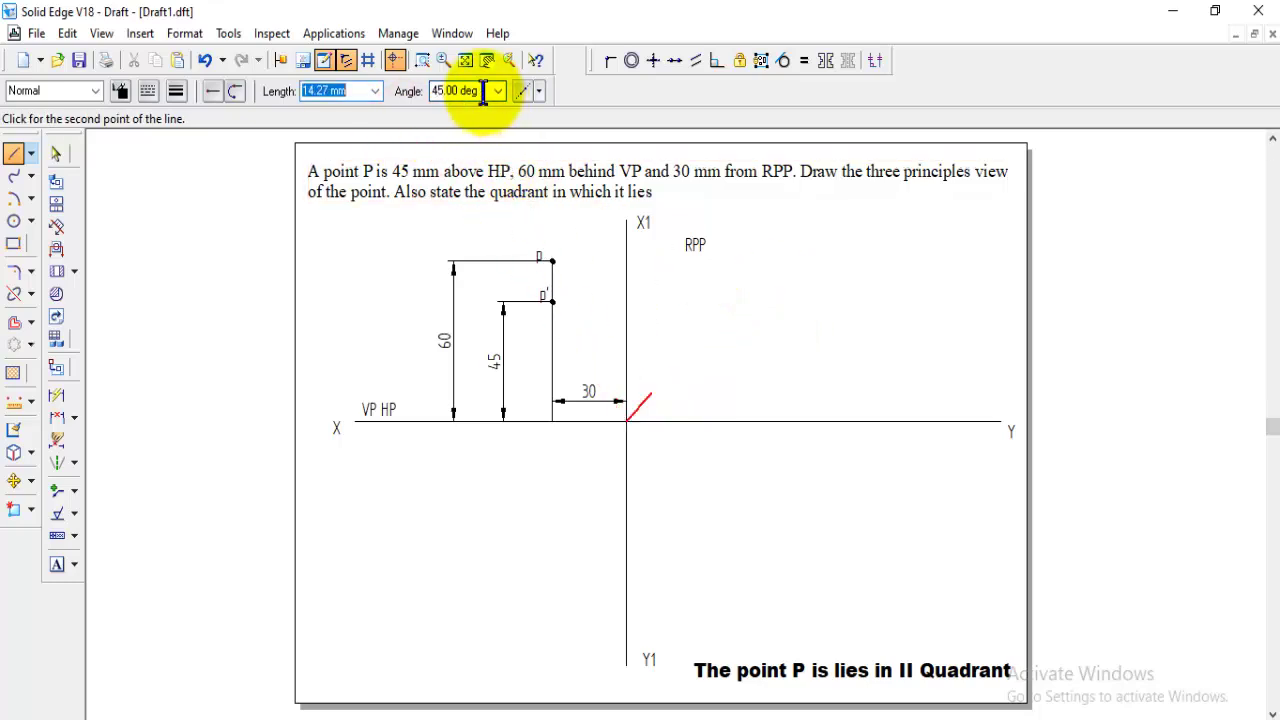
pyautogui.click(784, 245)
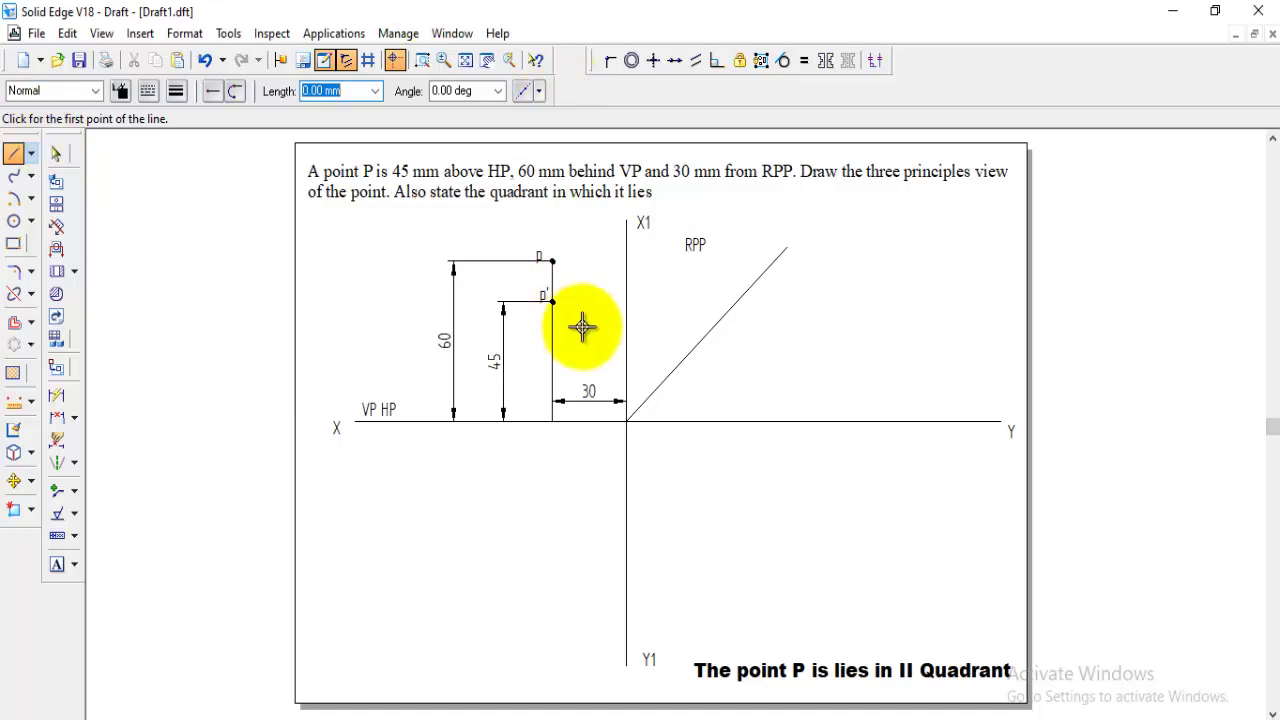
# - Draw horizontal projectors from p and p′ past the 45° line and trim the excess
pyautogui.click(553, 261)
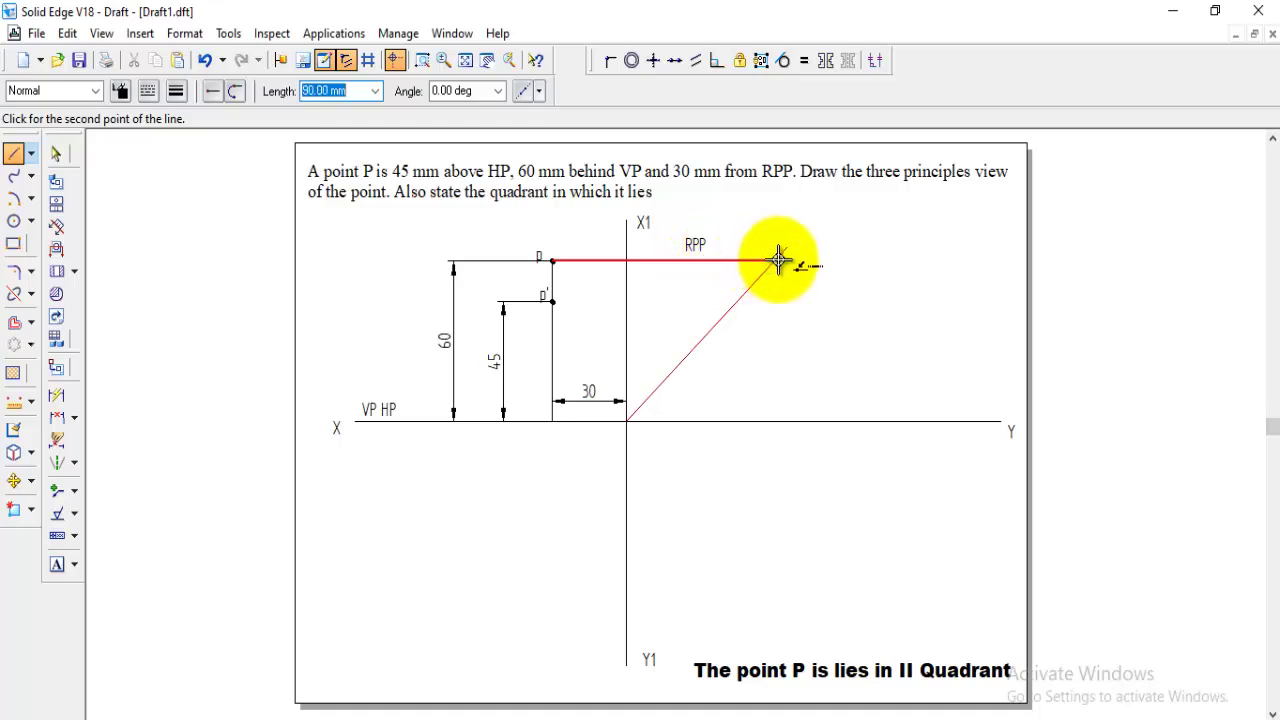
pyautogui.click(777, 261)
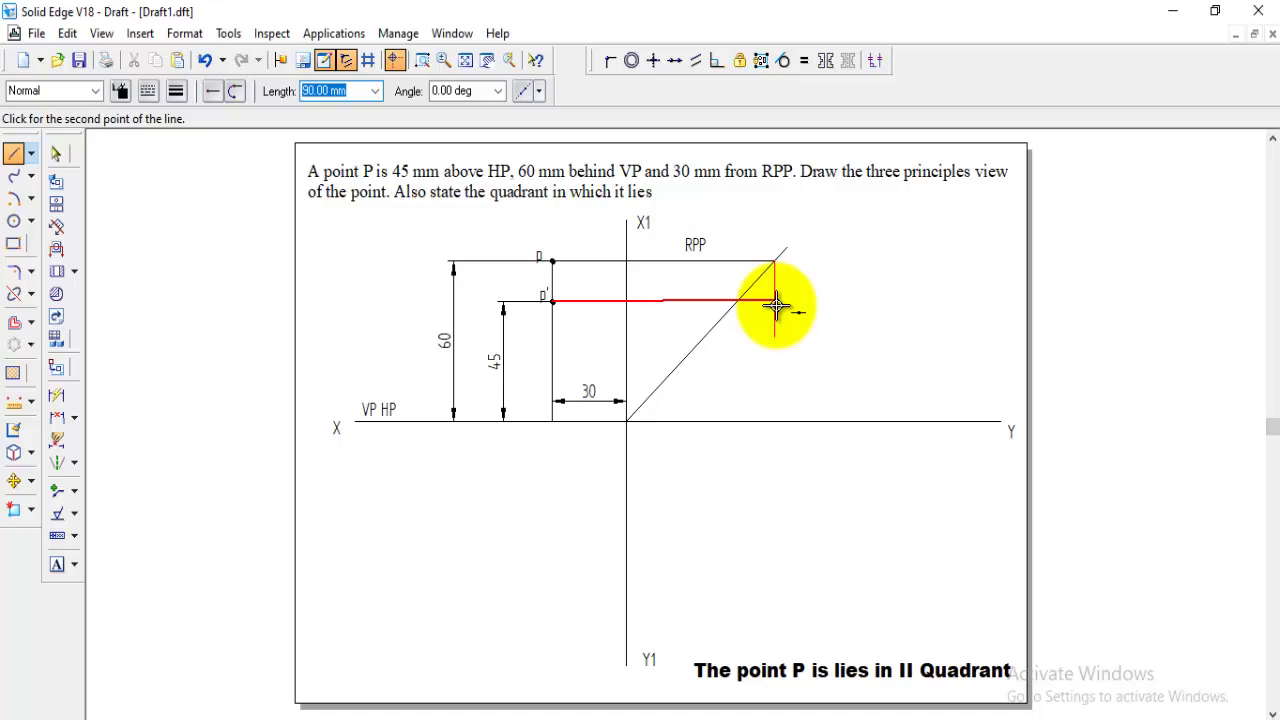
pyautogui.click(775, 301)
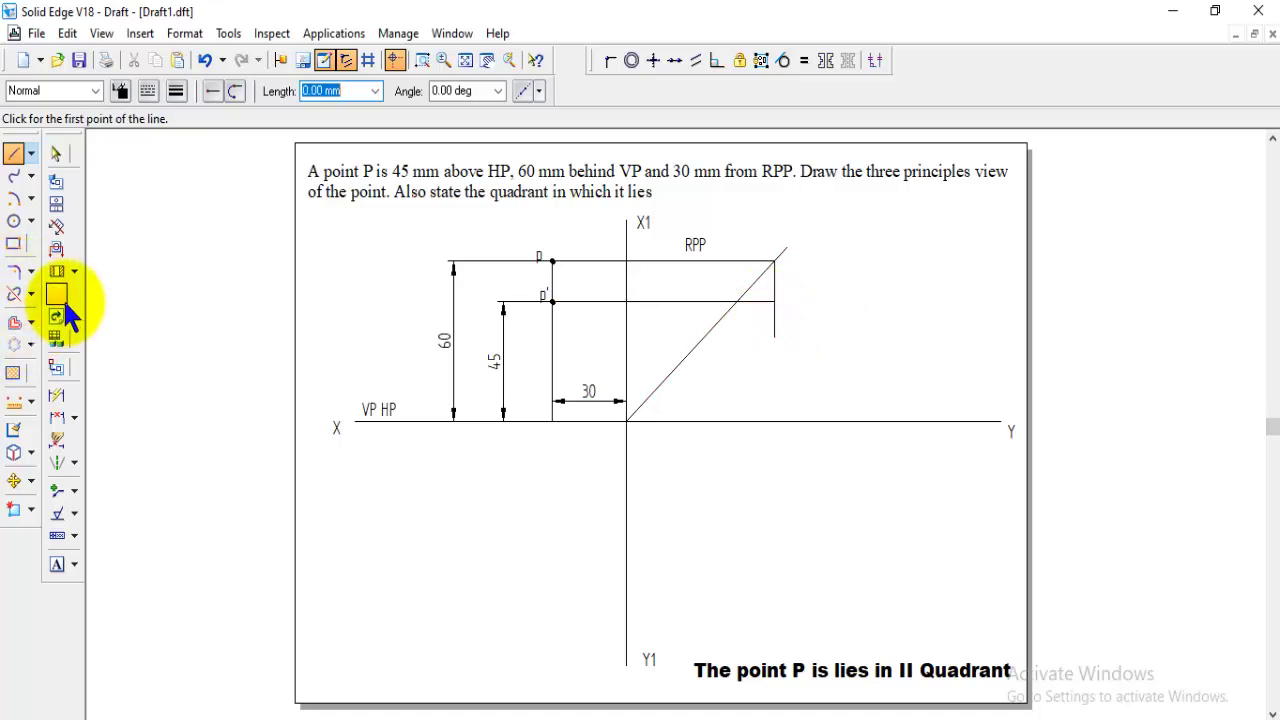
pyautogui.click(31, 294)
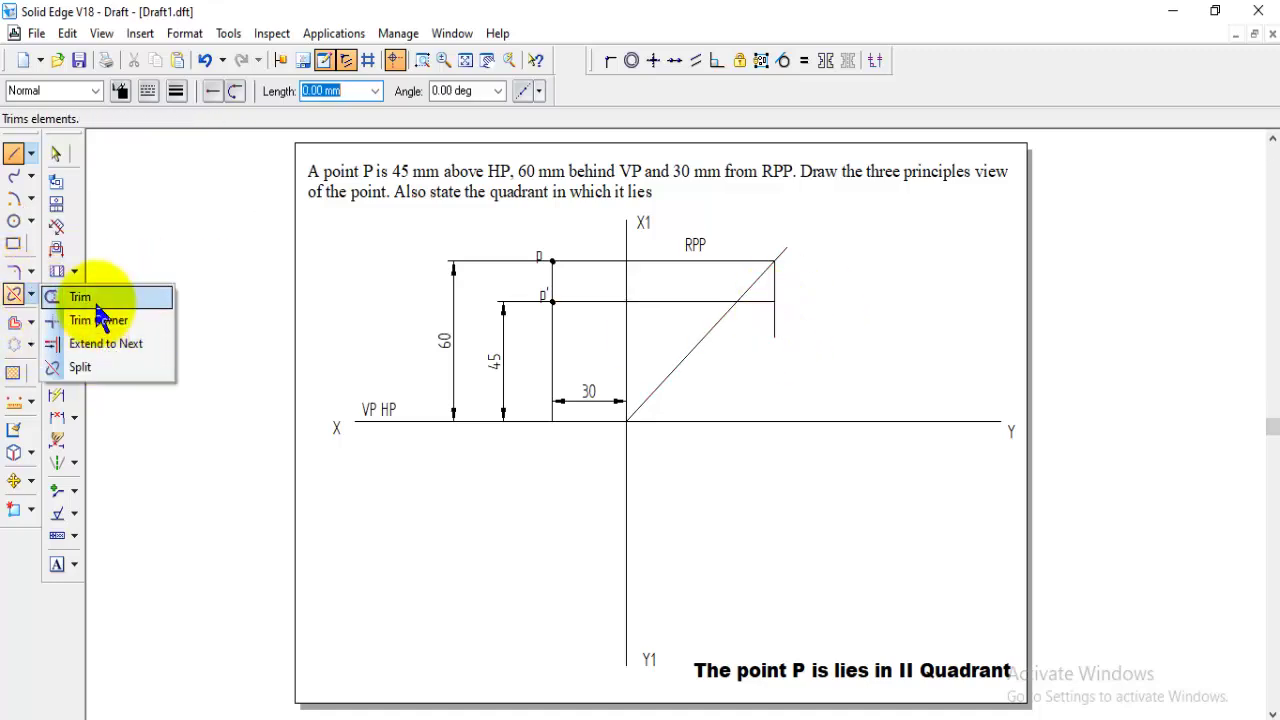
pyautogui.click(98, 302)
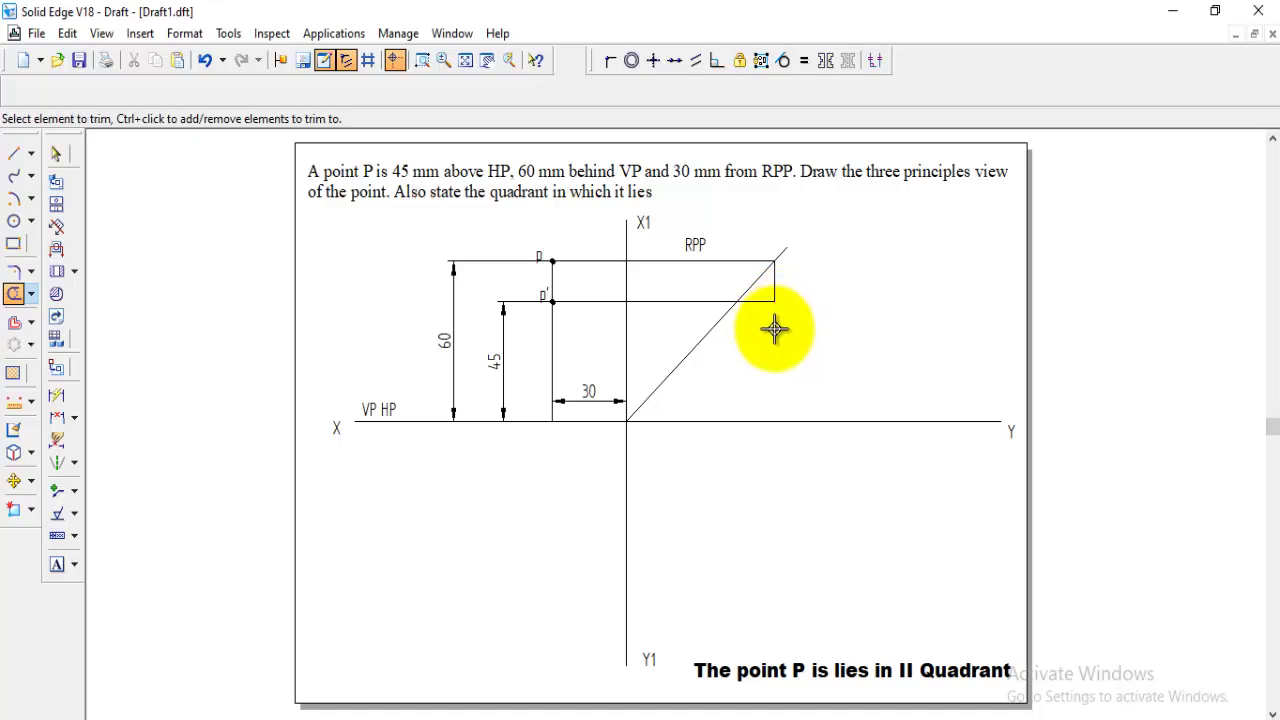
pyautogui.click(31, 154)
# - Place a thick Phantom-style point where the p′ projector meets the vertical projector
pyautogui.click(86, 178)
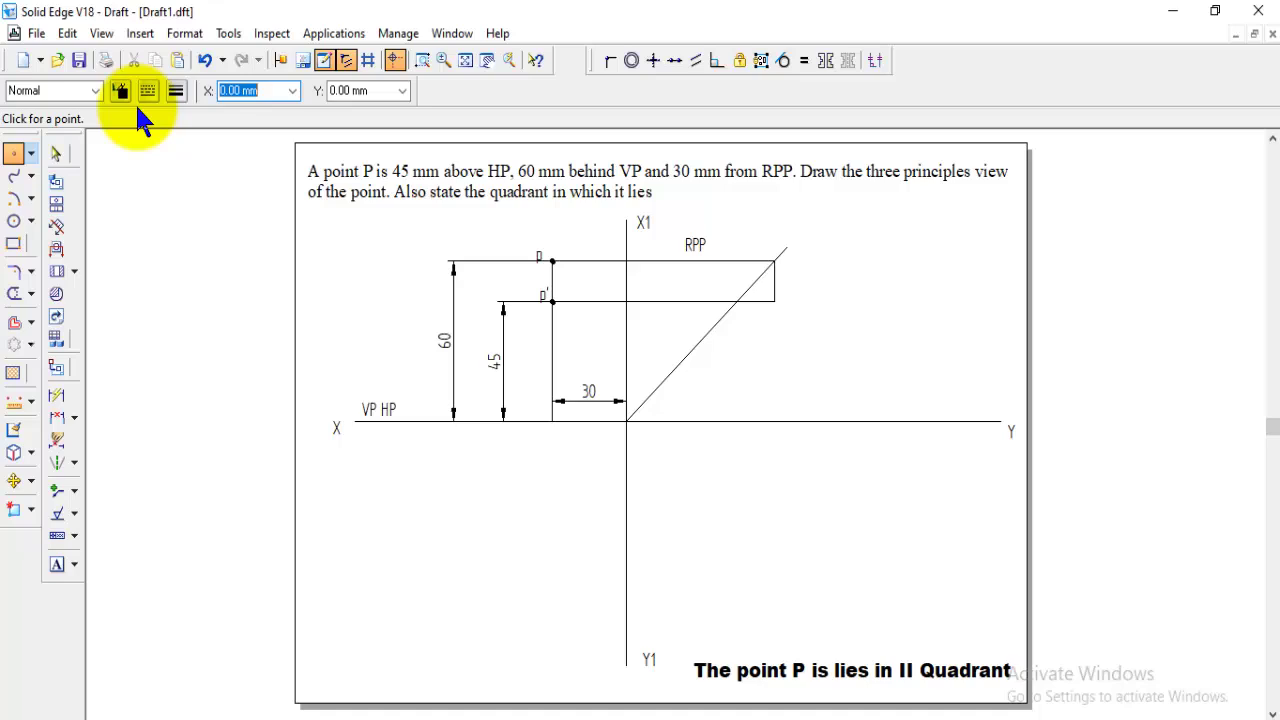
pyautogui.click(101, 88)
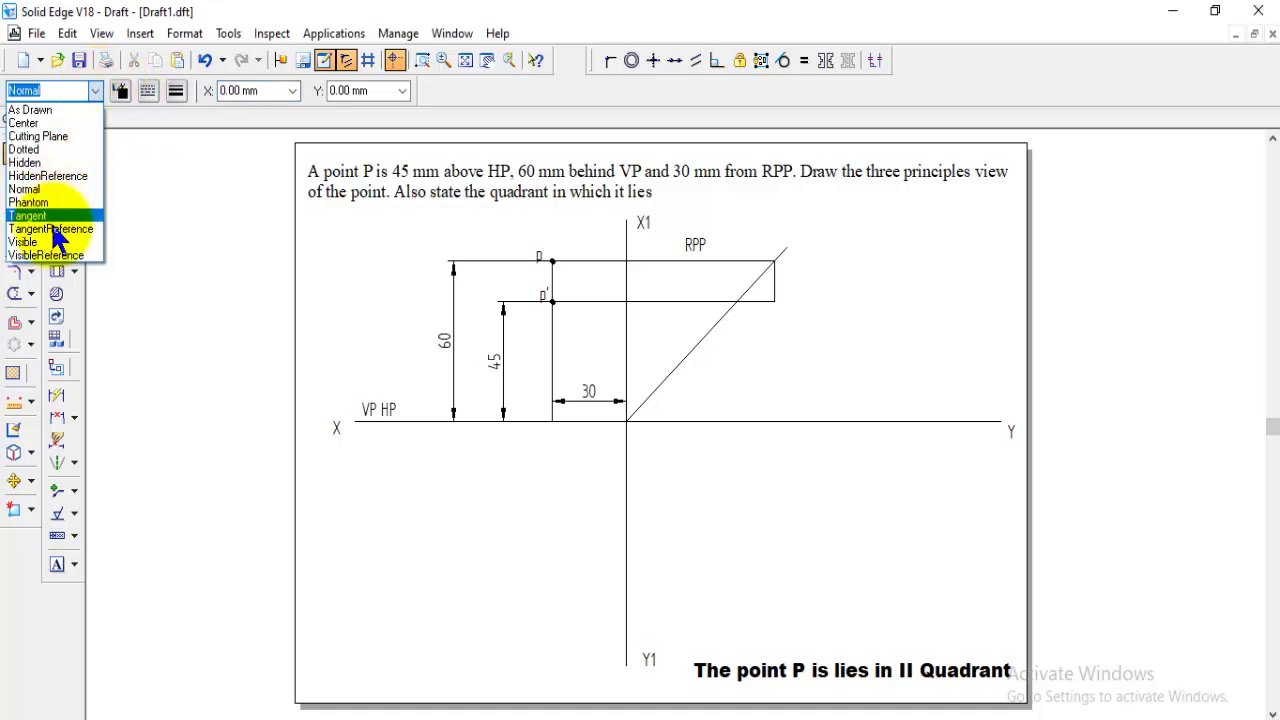
pyautogui.click(55, 200)
pyautogui.click(176, 91)
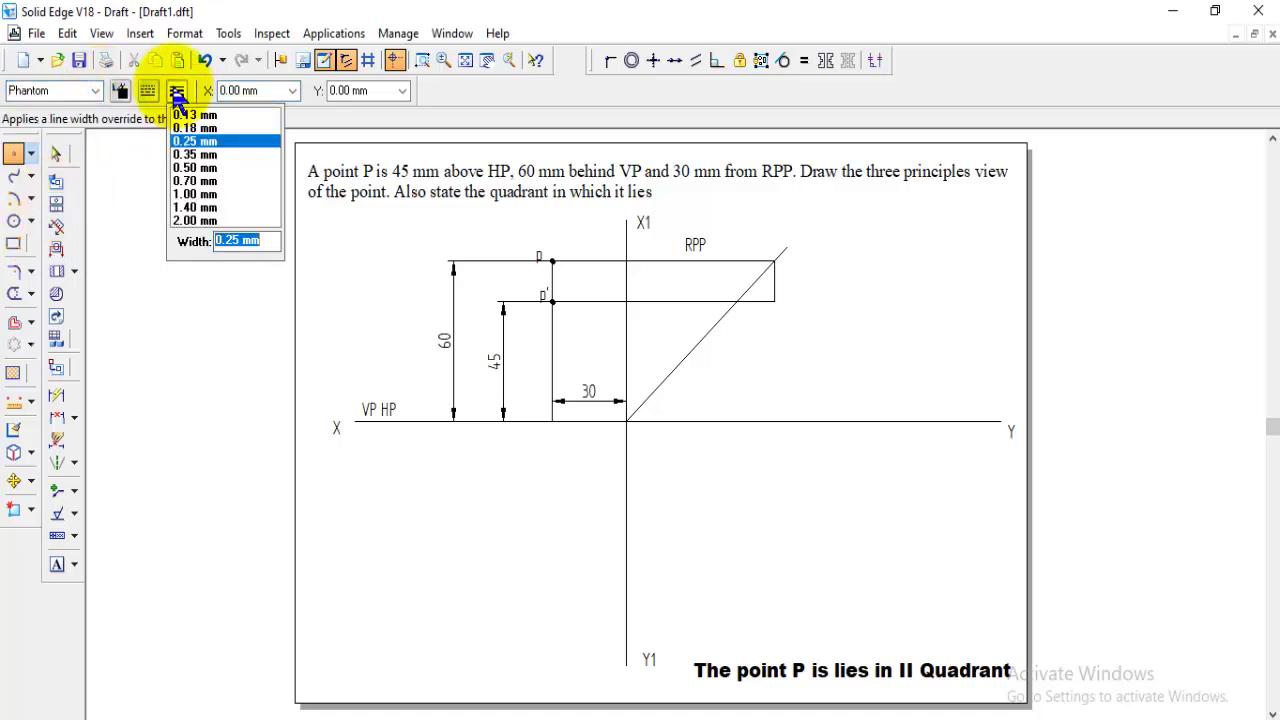
pyautogui.click(230, 207)
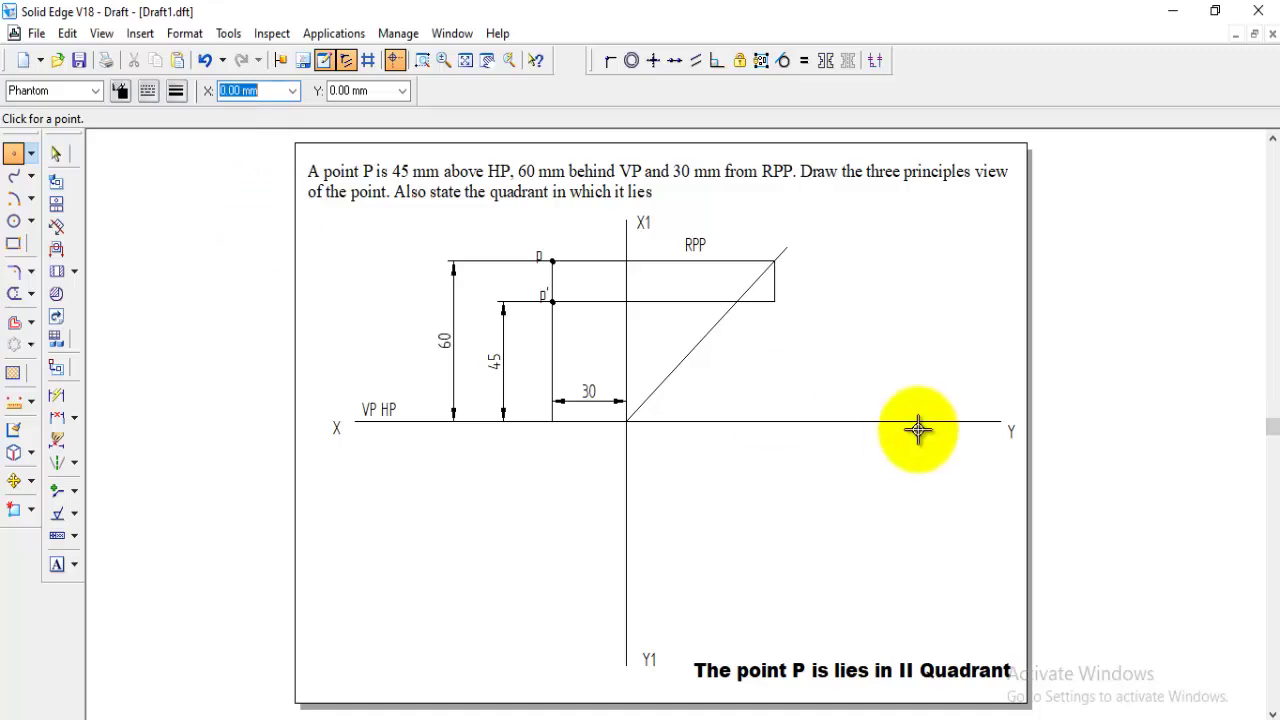
pyautogui.click(775, 301)
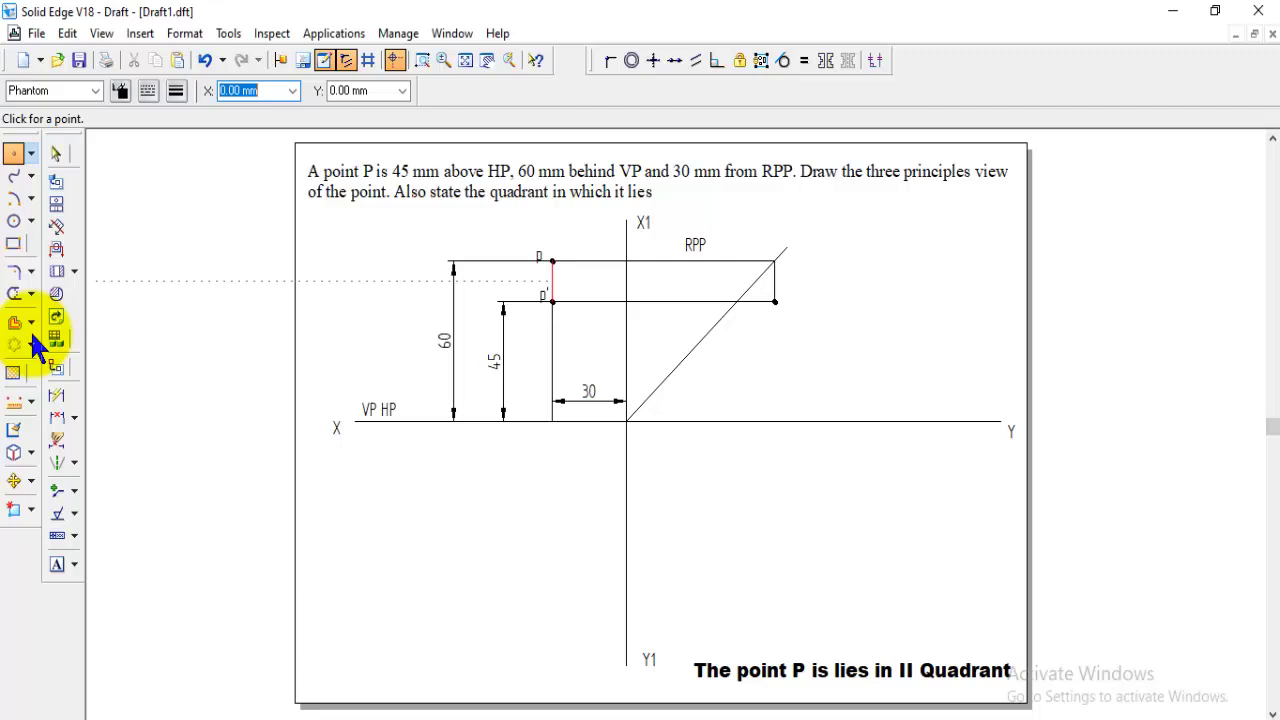
# - Start a text label beside the new point for p″
pyautogui.click(56, 565)
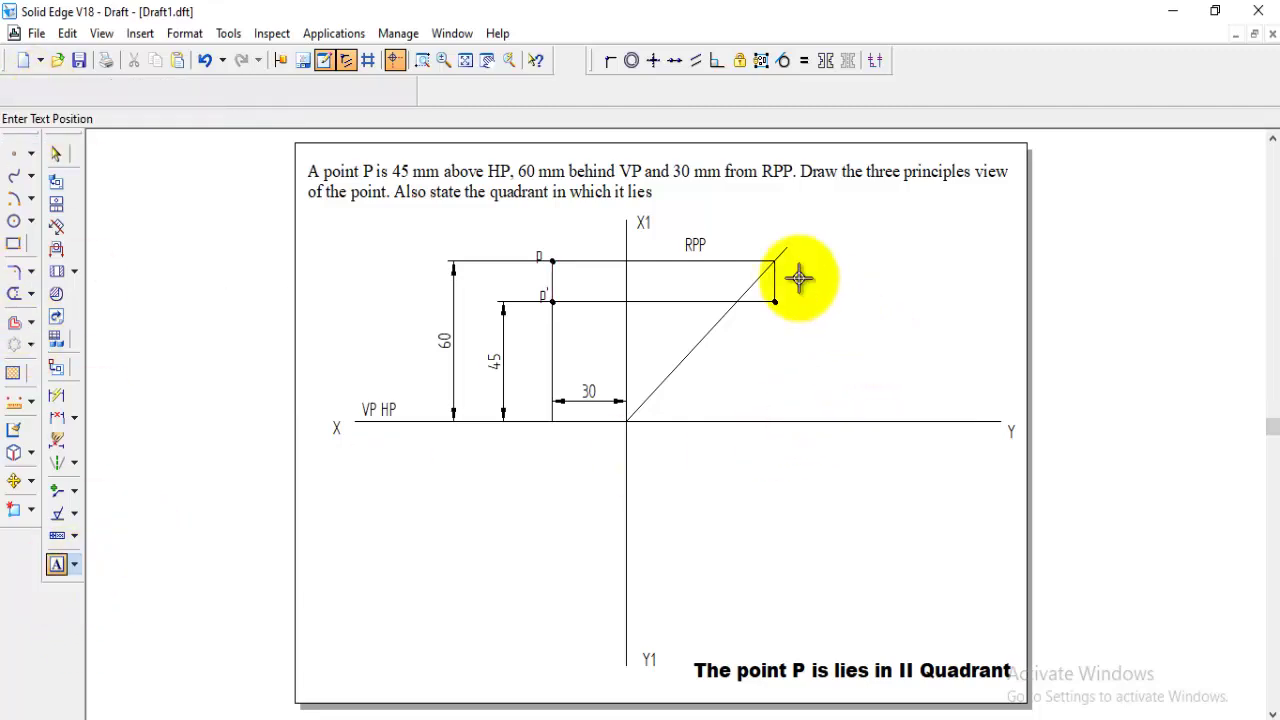
pyautogui.click(789, 300)
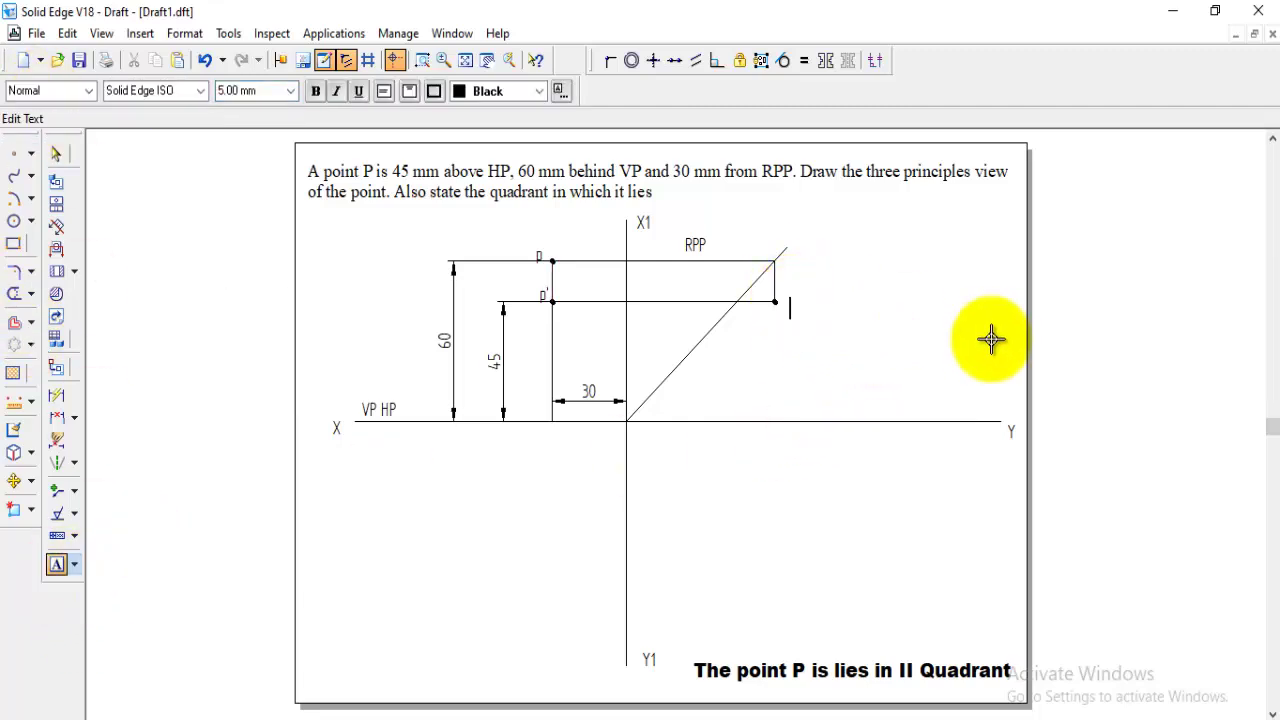